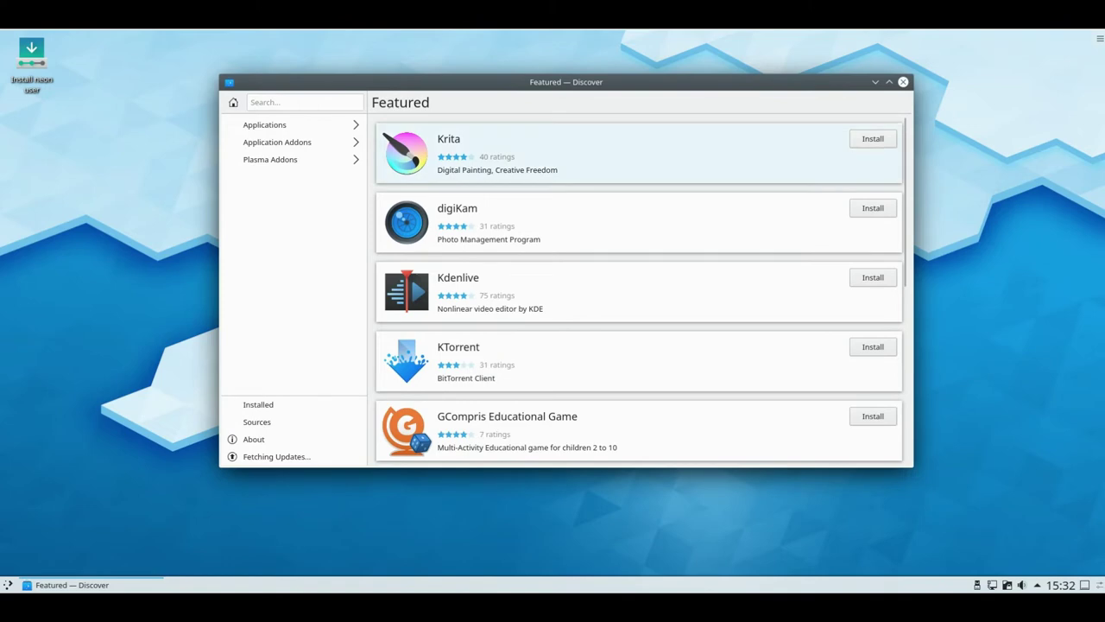
Look through the featured applications in the software center and close its window
scroll(639, 289, "down", 1)
scroll(639, 290, "down", 5)
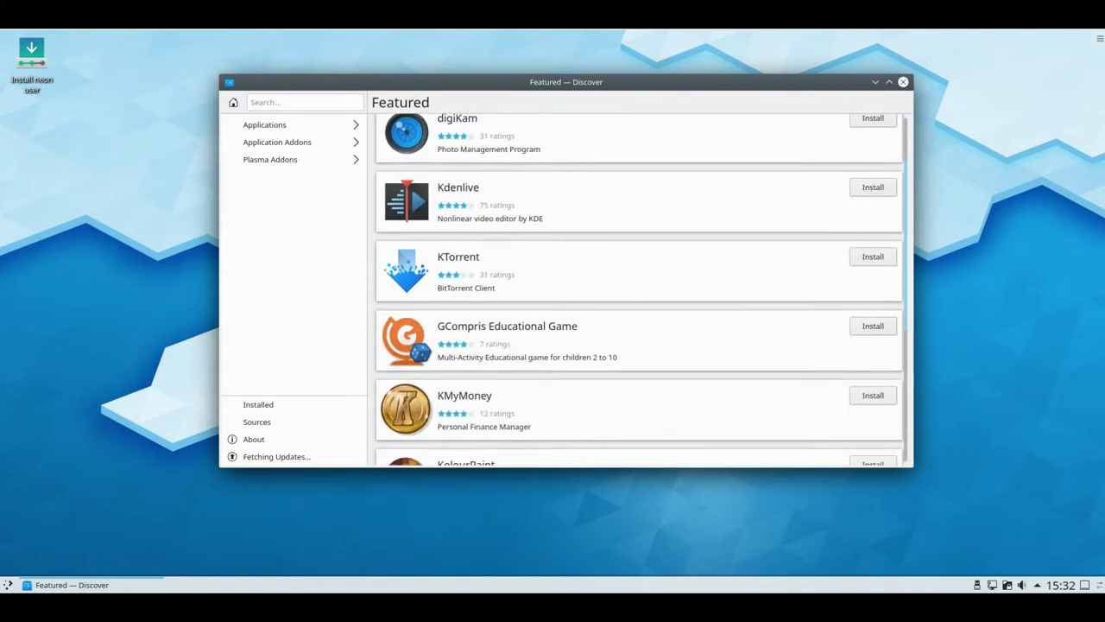
scroll(639, 289, "down", 2)
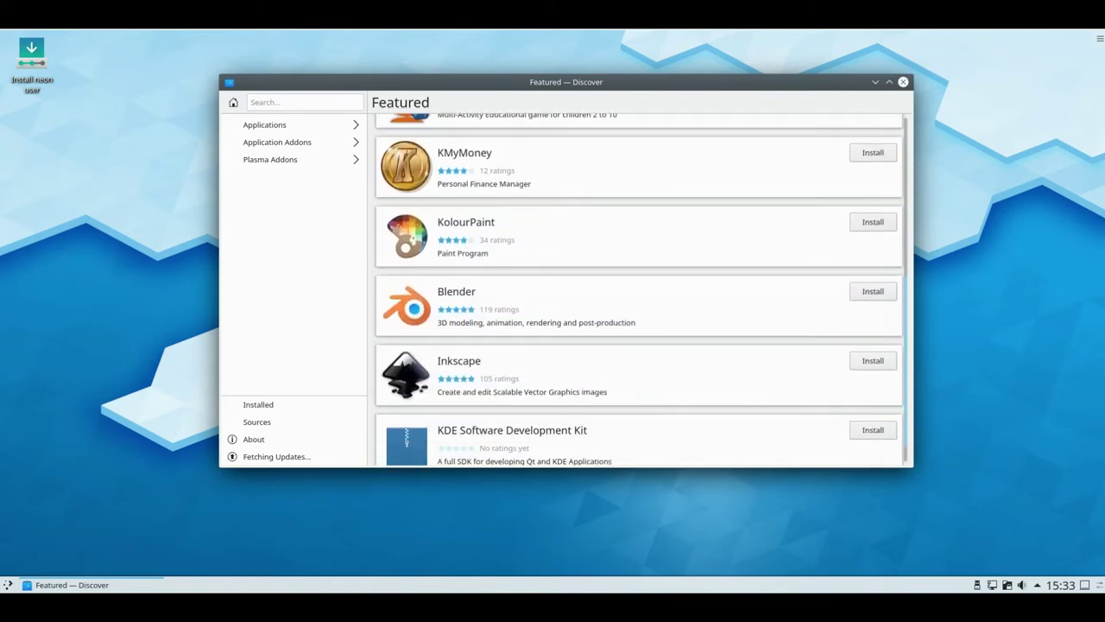
scroll(639, 289, "up", 6)
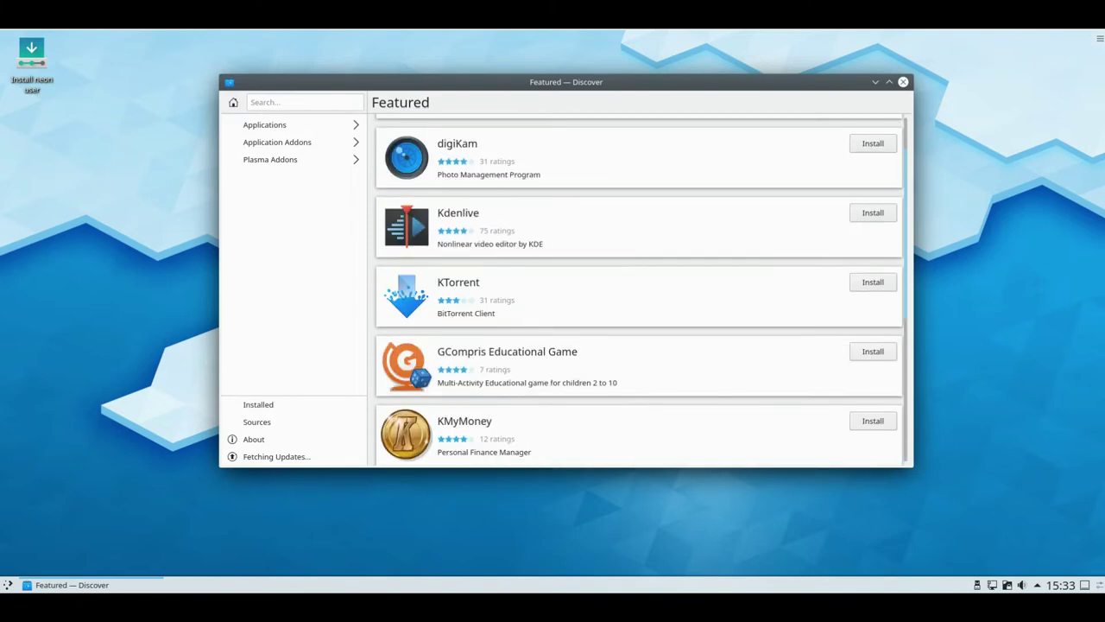
left_click(903, 81)
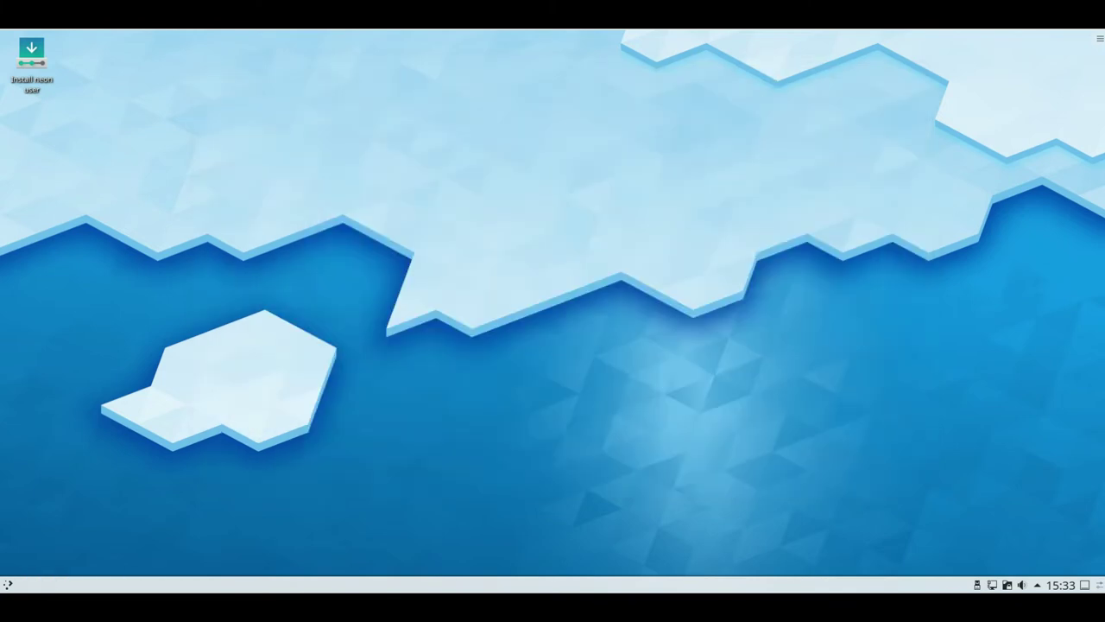
Browse the launcher's application categories, looking inside Office and Settings
left_click(7, 584)
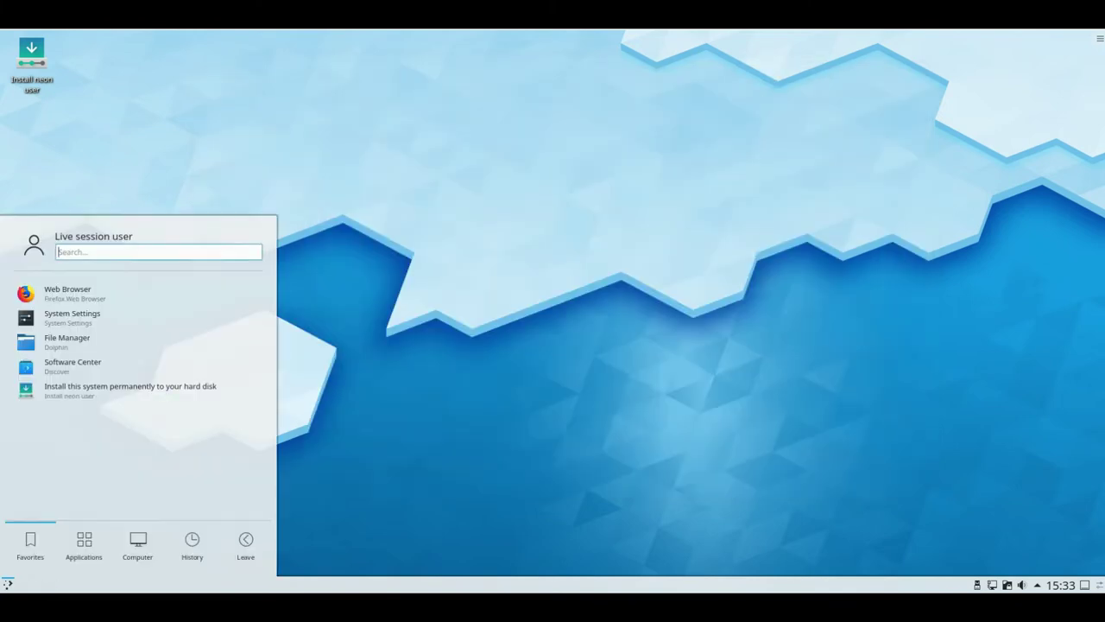
left_click(84, 544)
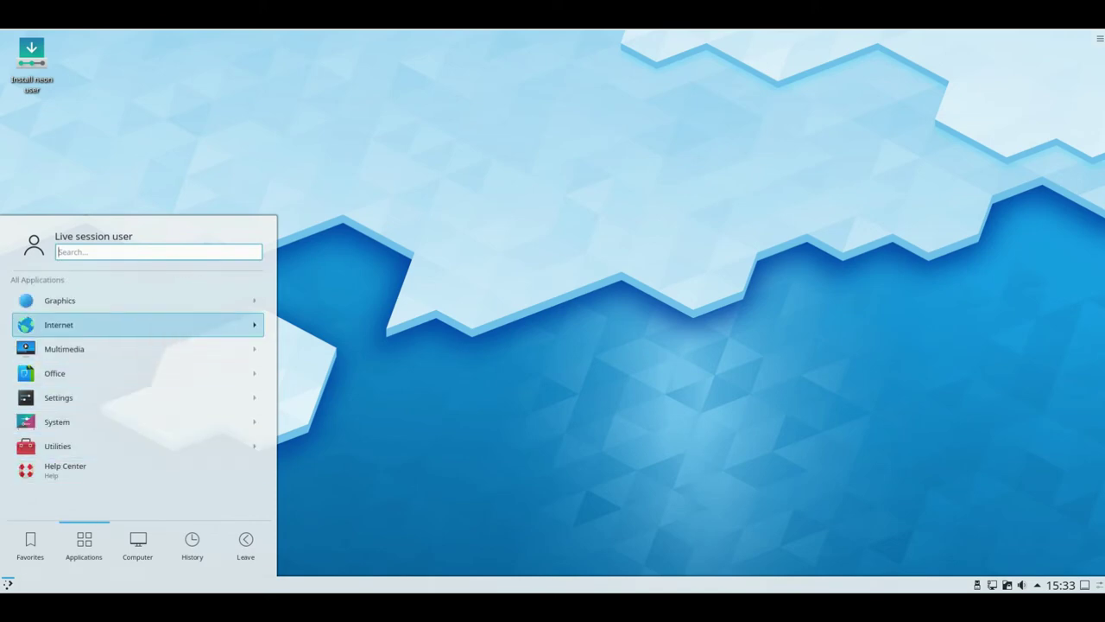
key("Down")
key("Down")
key("Down")
key("Right")
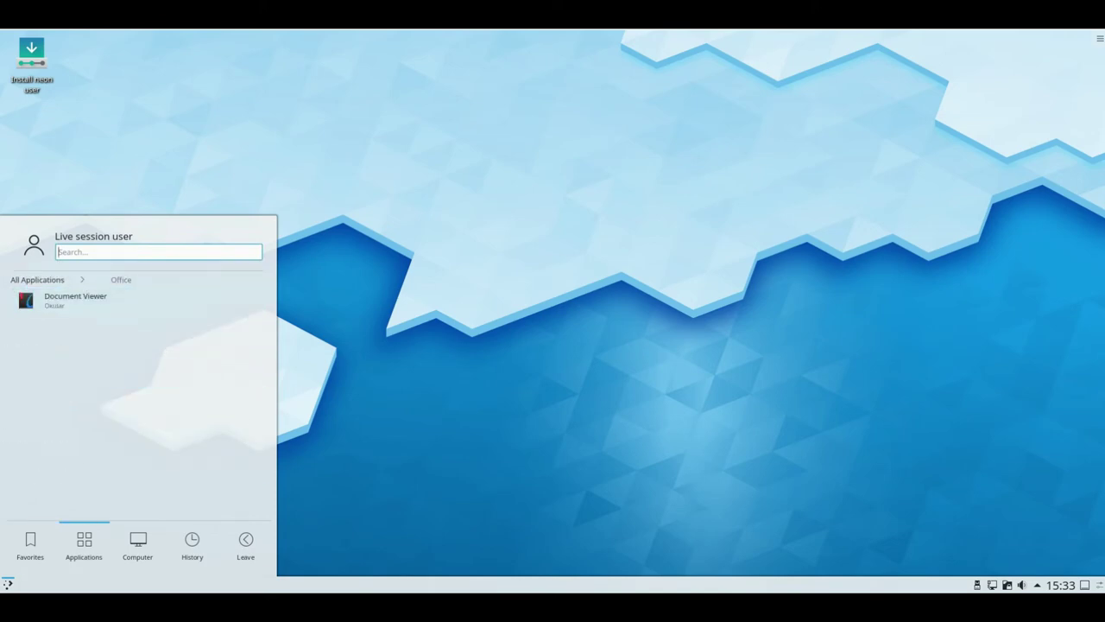
key("Left")
key("Down")
key("Down")
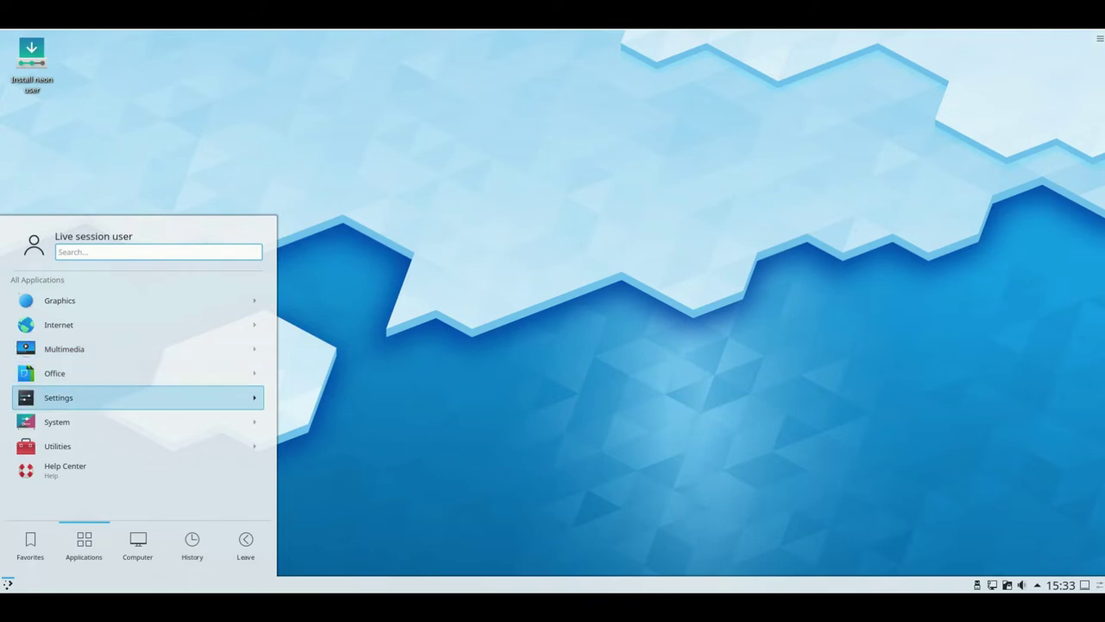
key("Right")
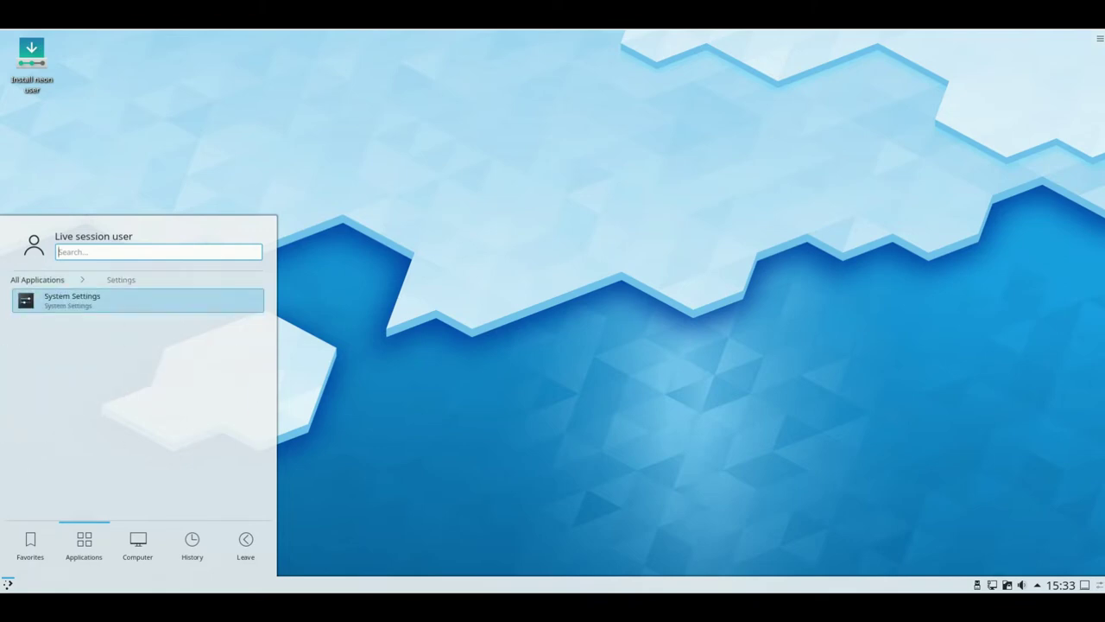
Go to the System application category in the launcher and start System Monitor
key("Left")
key("Down")
key("Down")
key("Down")
key("Down")
key("Down")
key("Right")
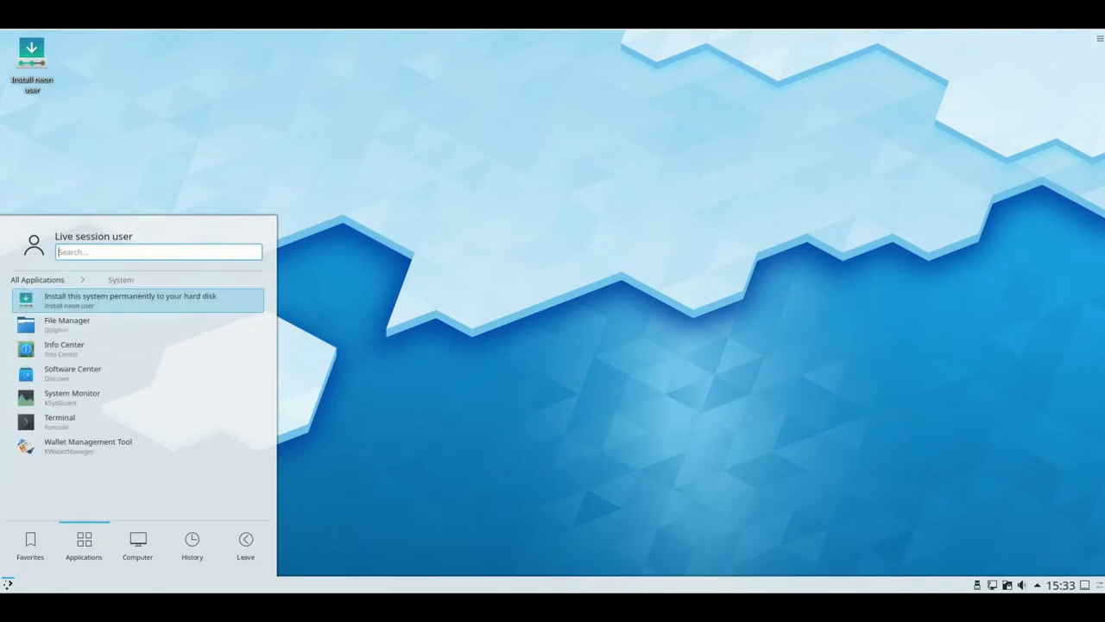
key("Up")
key("Up")
key("Up")
key("Up")
key("Up")
key("Up")
key("Up")
key("Down")
key("Down")
key("Down")
key("Down")
key("Down")
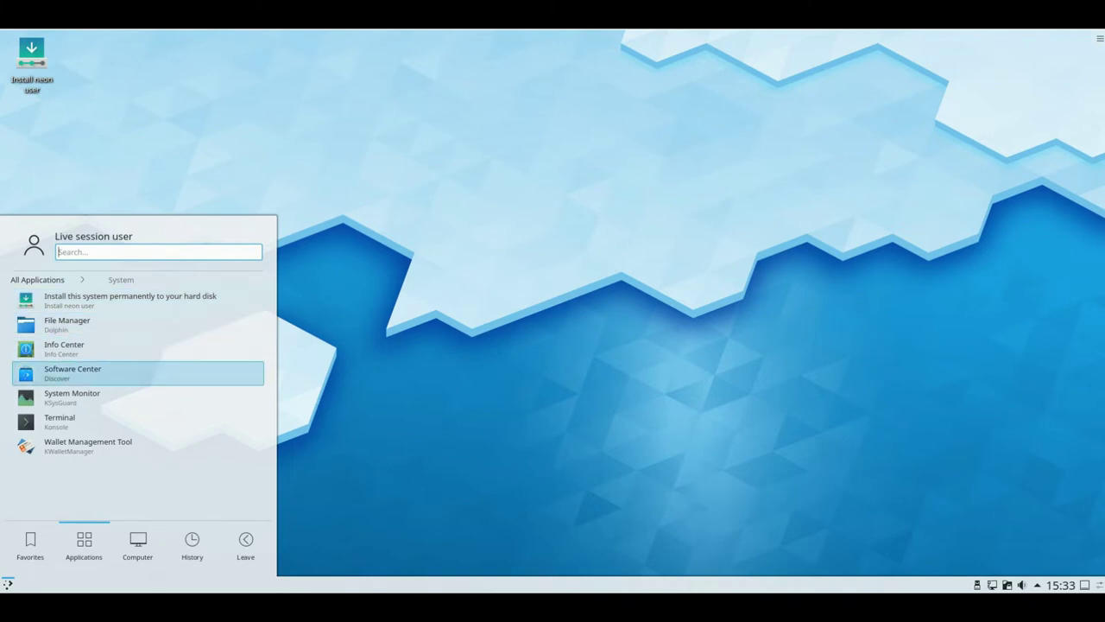
key("Up")
key("Down")
key("Down")
key("Up")
key("Up")
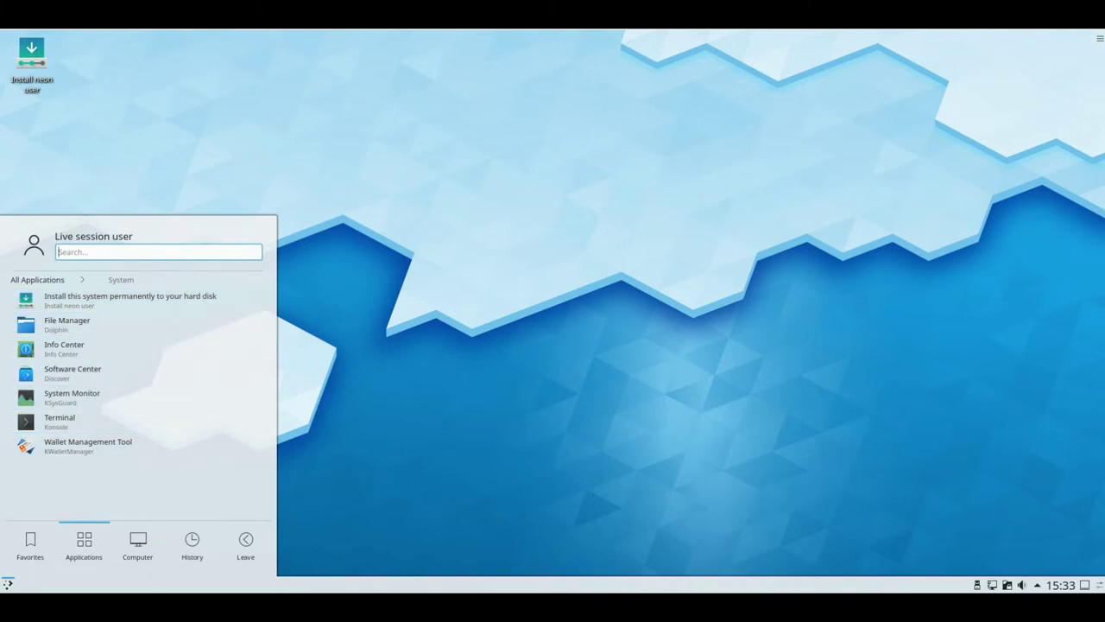
key("Return")
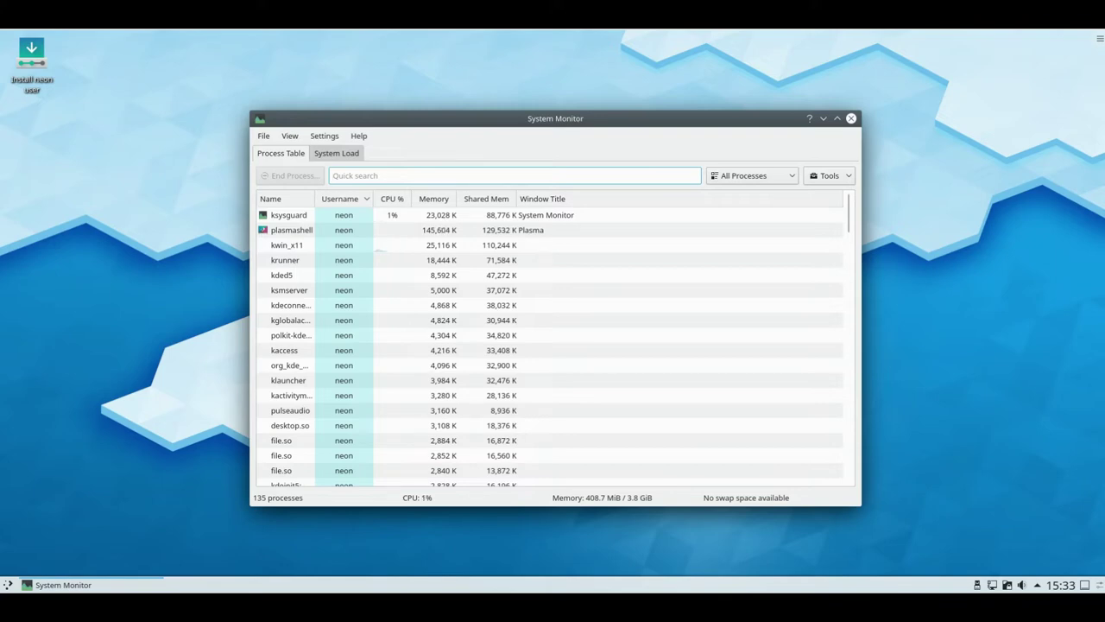
Sort the process table by memory, by name and finally by username
left_click(433, 199)
left_click(270, 199)
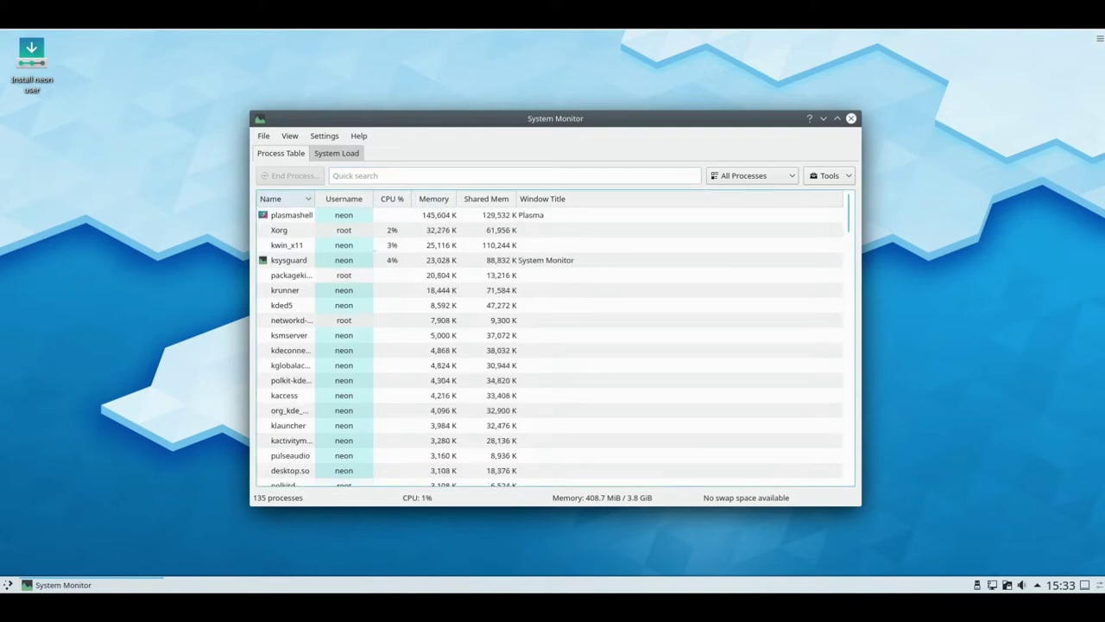
left_click(341, 198)
Look over System Monitor's settings and help options and display its About information
left_click(324, 135)
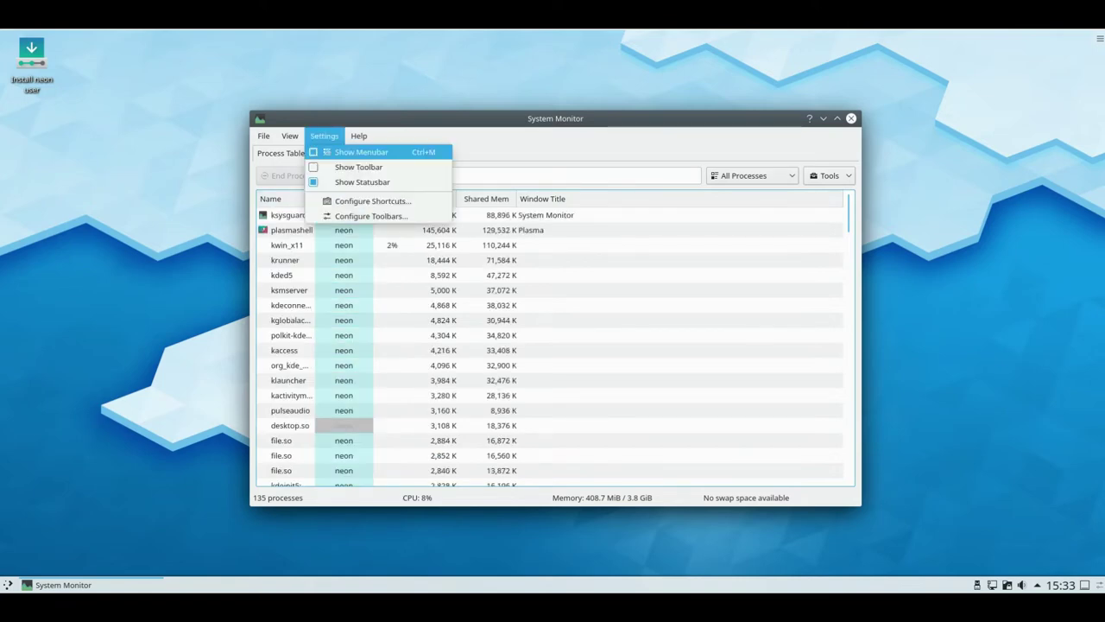
key("Down")
key("Down")
key("Down")
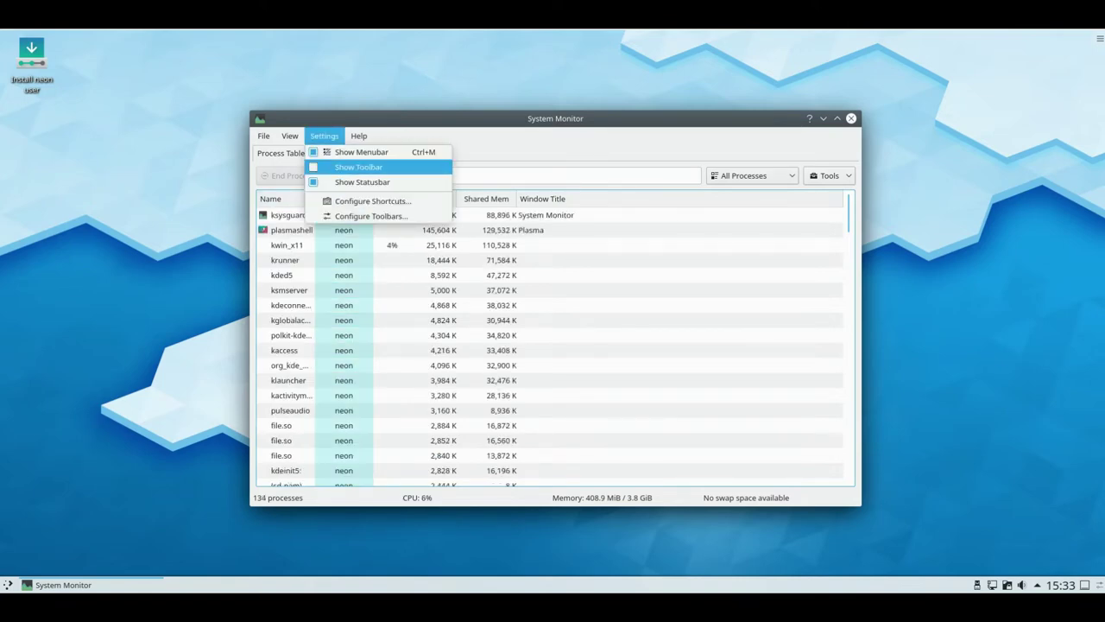
key("Right")
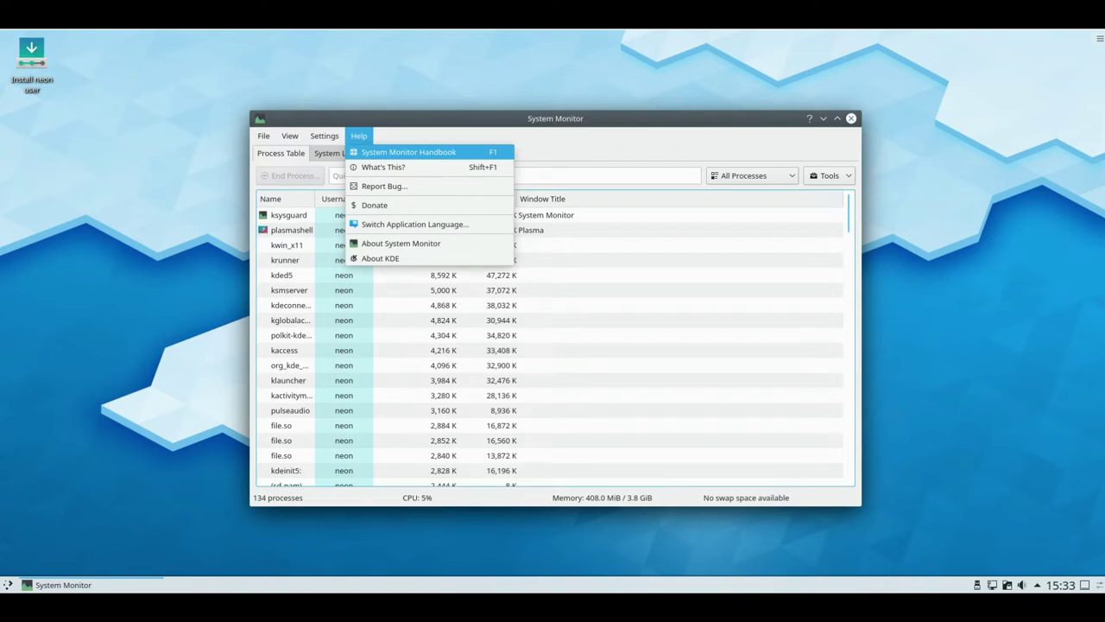
key("Down")
key("Down")
key("Down")
key("Down")
key("Down")
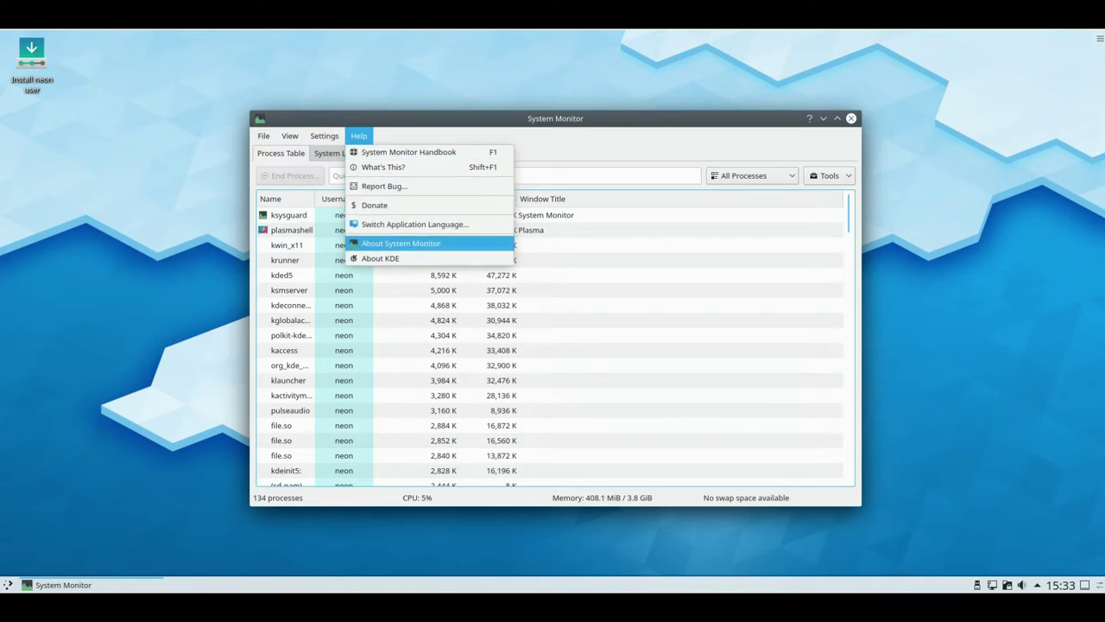
key("Return")
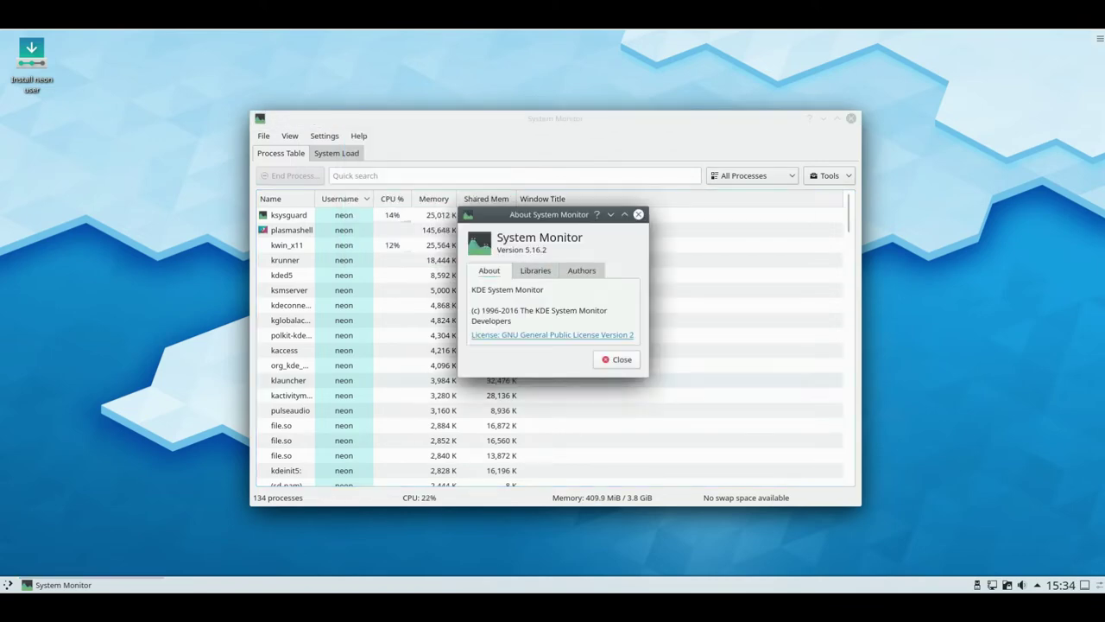
Enlarge the About System Monitor window in width and height
key("alt+F8")
key("Right")
key("Right")
key("Right")
key("Right")
key("Down")
key("Down")
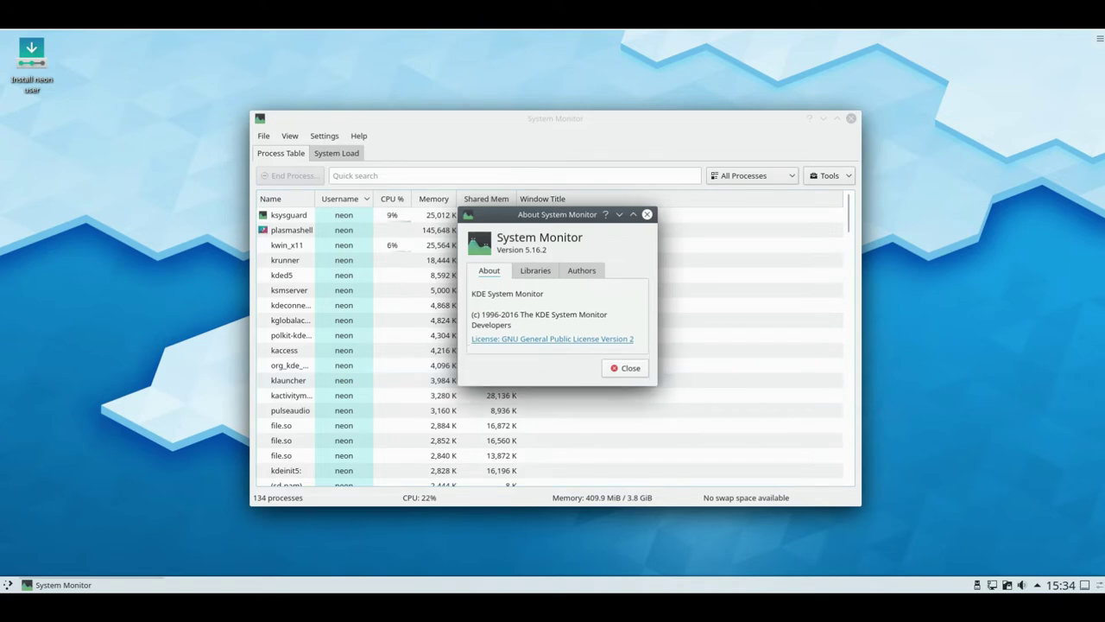
Read through System Monitor's authors list to the end, and close the About window and System Monitor
key("ctrl+Tab")
key("ctrl+Tab")
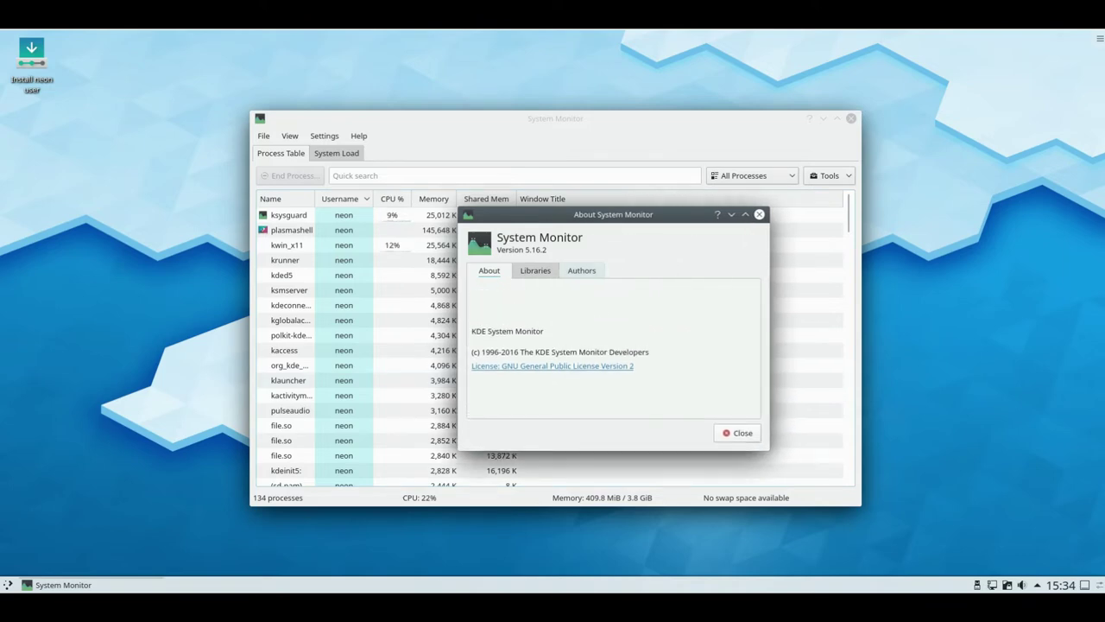
key("Down")
key("Down")
key("Down")
key("Down")
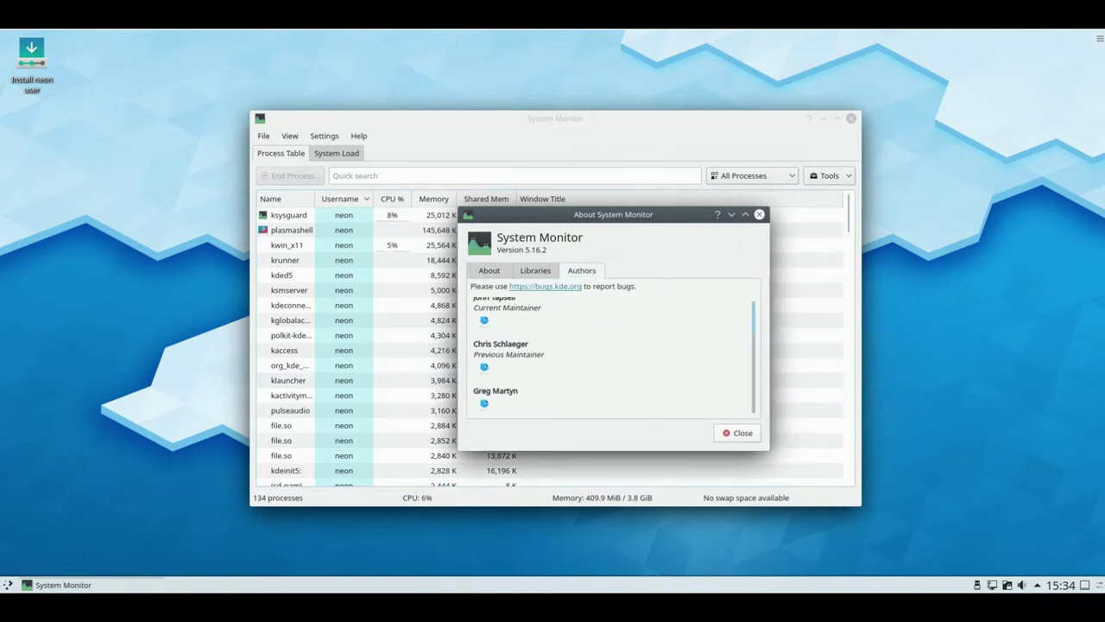
key("Down")
key("Down")
key("Down")
key("Down")
key("Down")
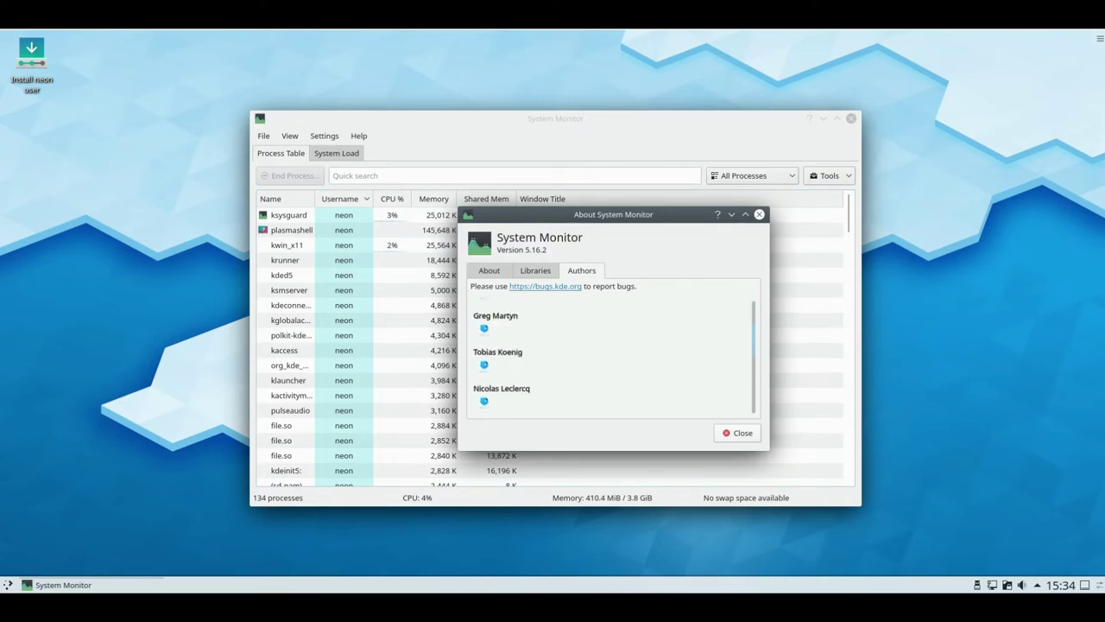
key("Down")
key("Down")
key("Down")
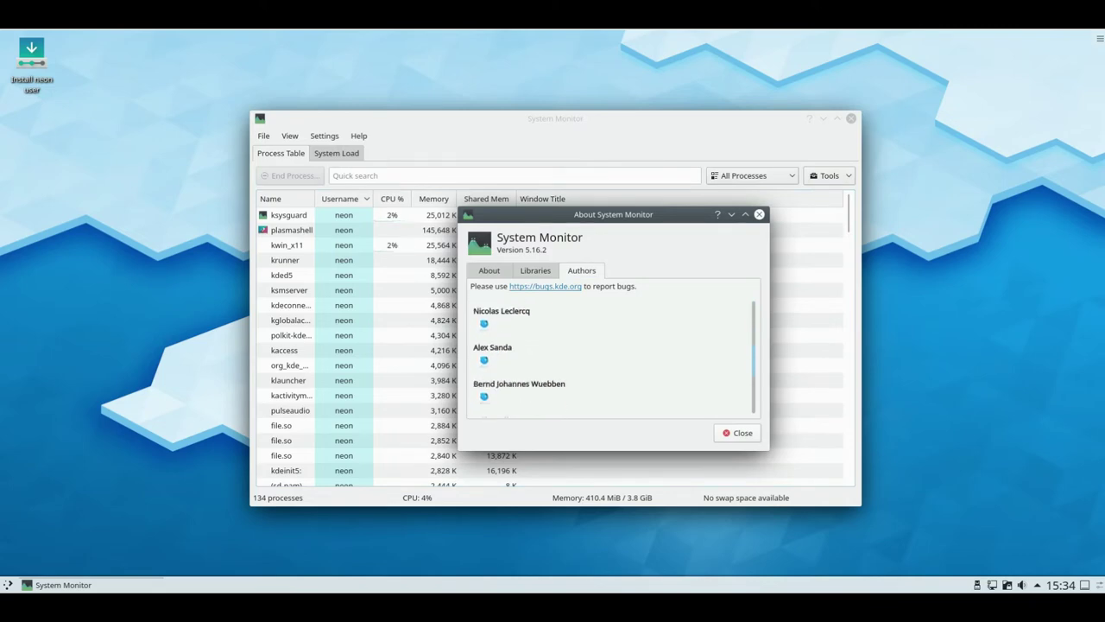
key("Down")
key("Down")
key("Down")
key("Down")
key("Down")
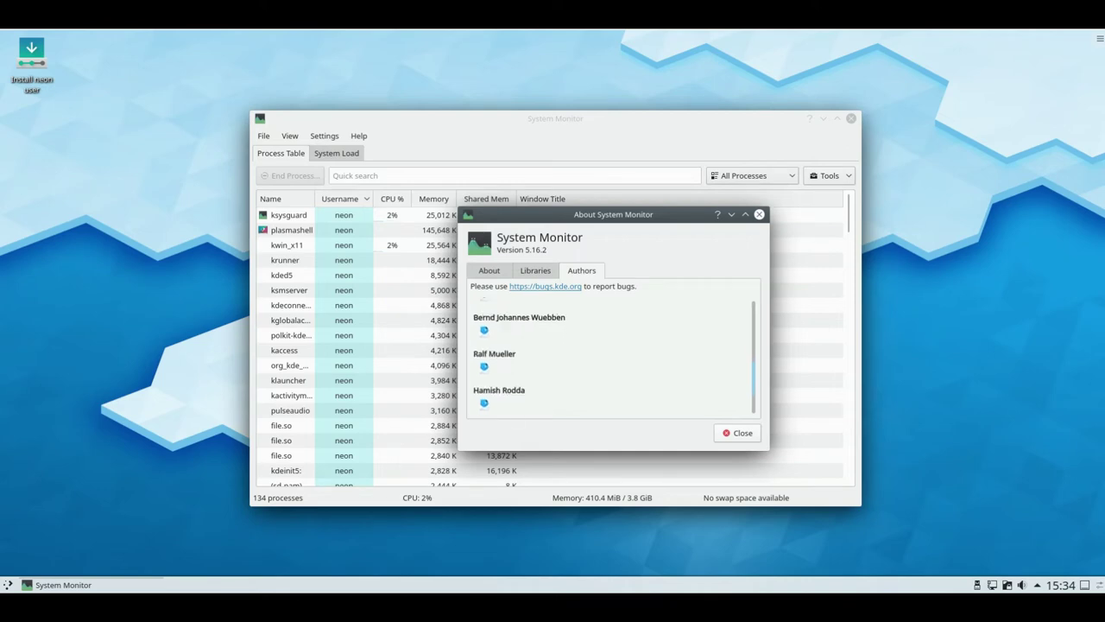
key("Down")
key("Down")
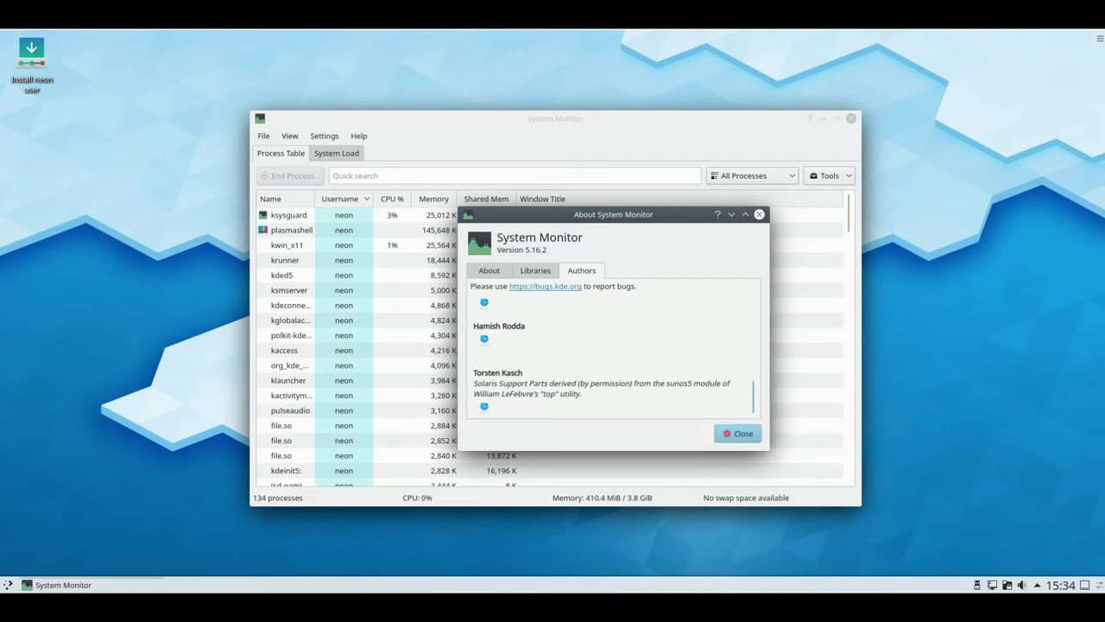
left_click(738, 432)
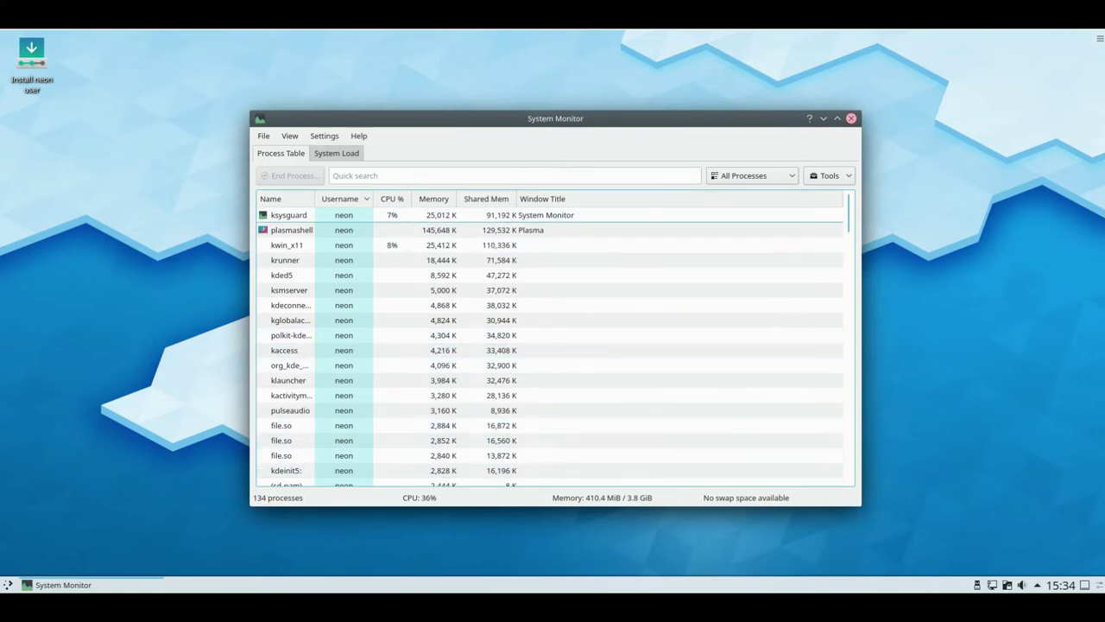
left_click(850, 119)
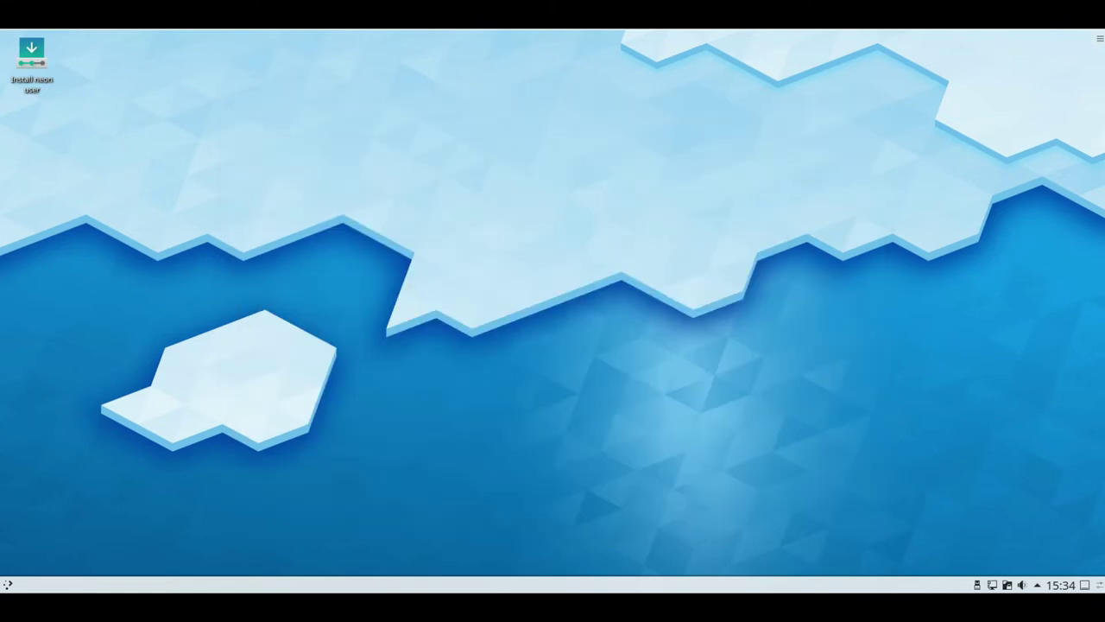
Review the launcher's Computer, History and Favorites sections
left_click(8, 583)
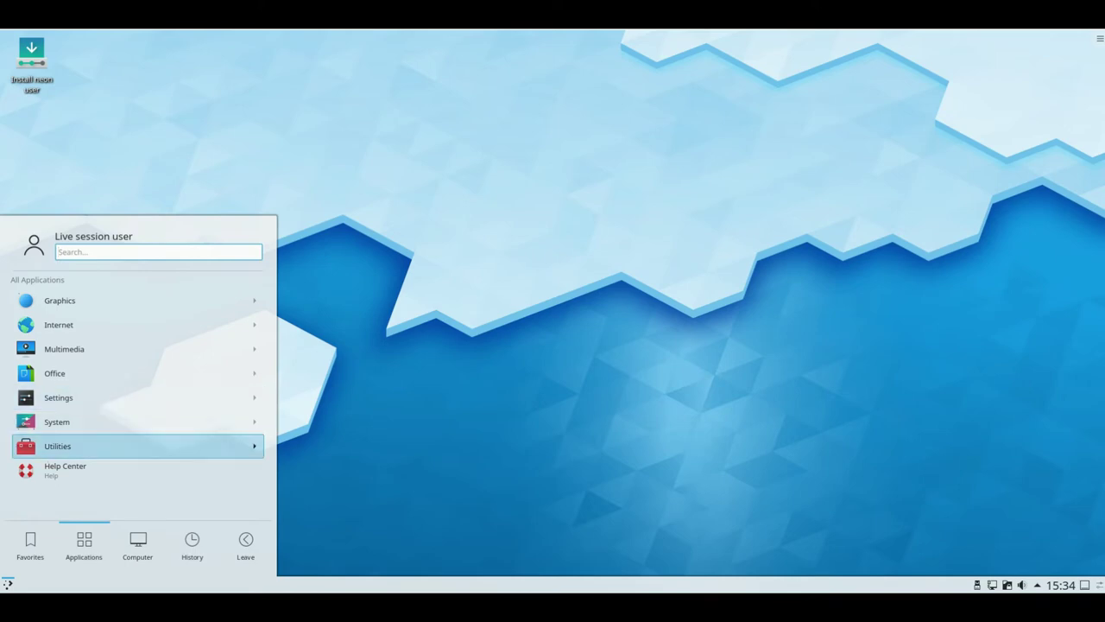
mouse_move(137, 546)
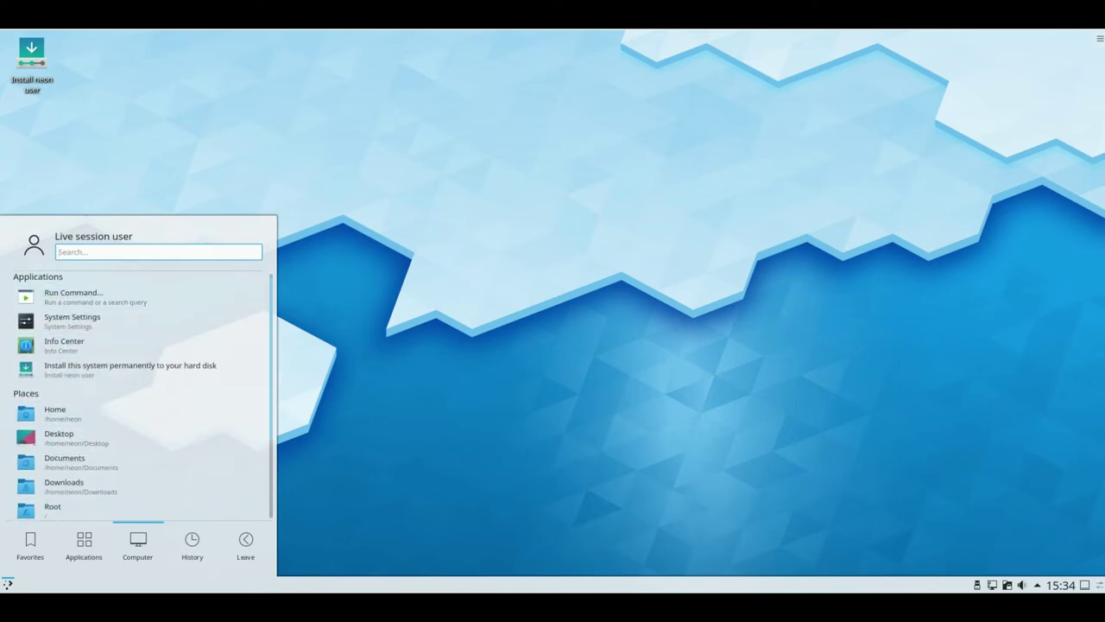
scroll(129, 483, "down", 4)
mouse_move(192, 546)
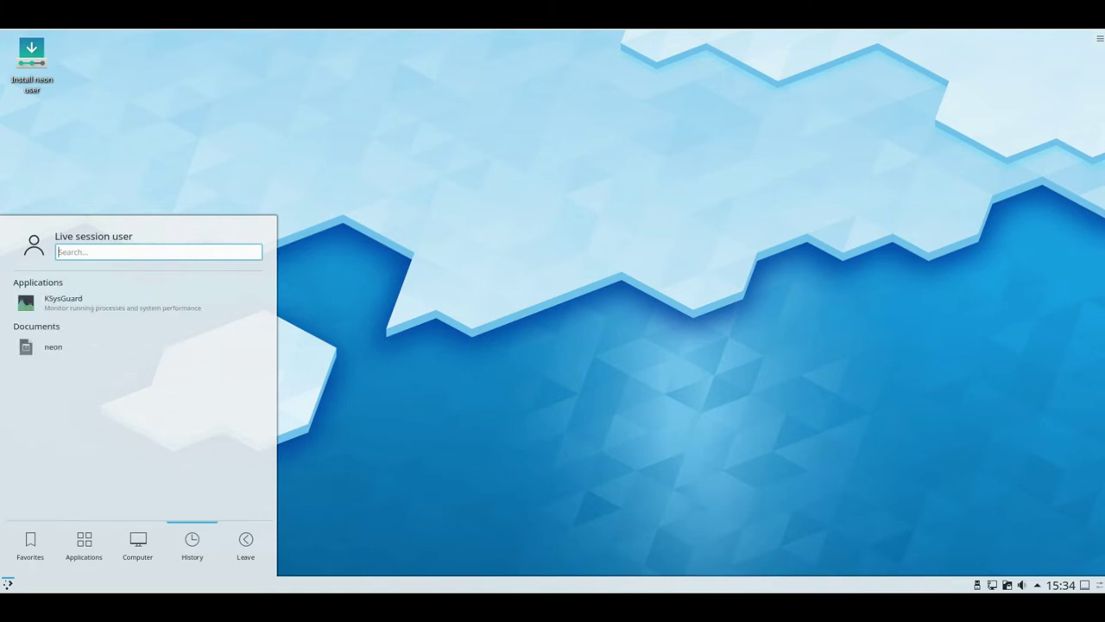
mouse_move(30, 546)
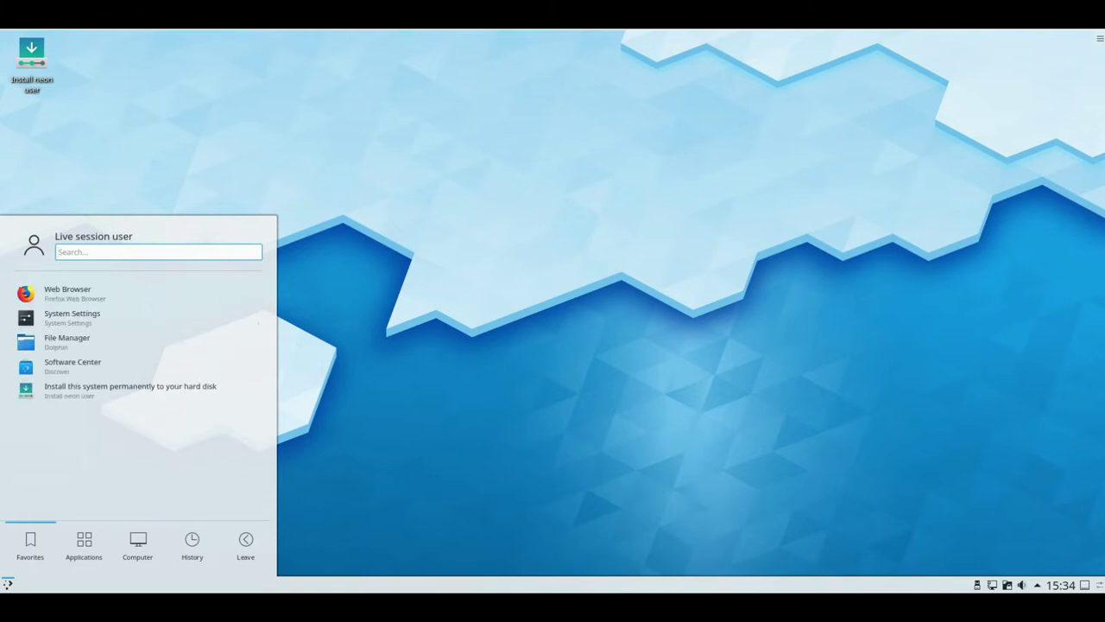
Open the desktop's configuration and look through the available wallpapers
right_click(427, 219)
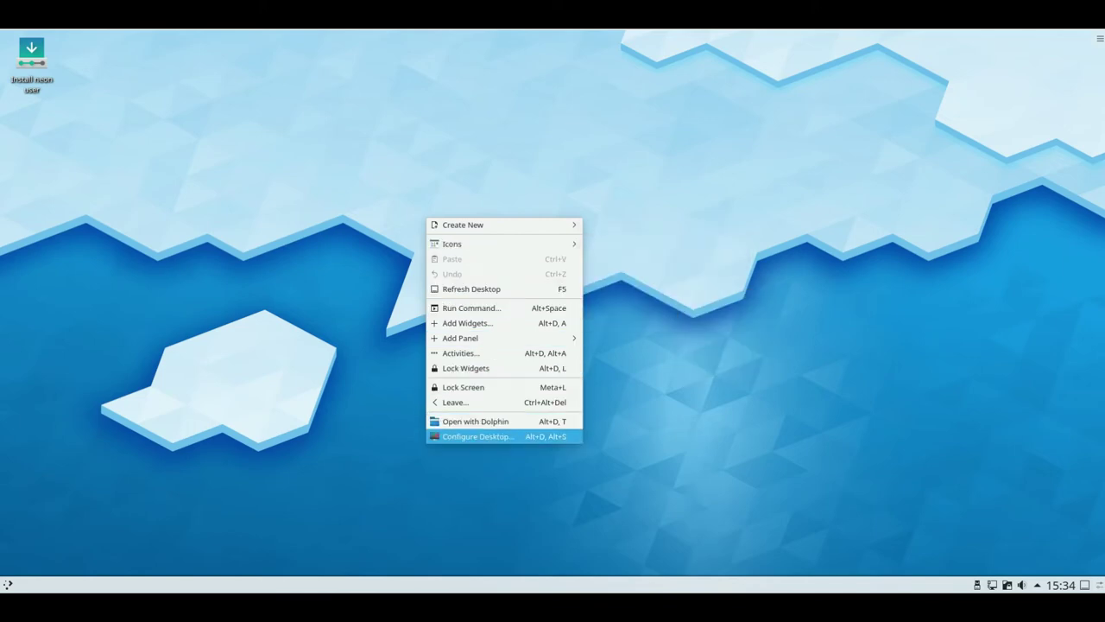
left_click(478, 436)
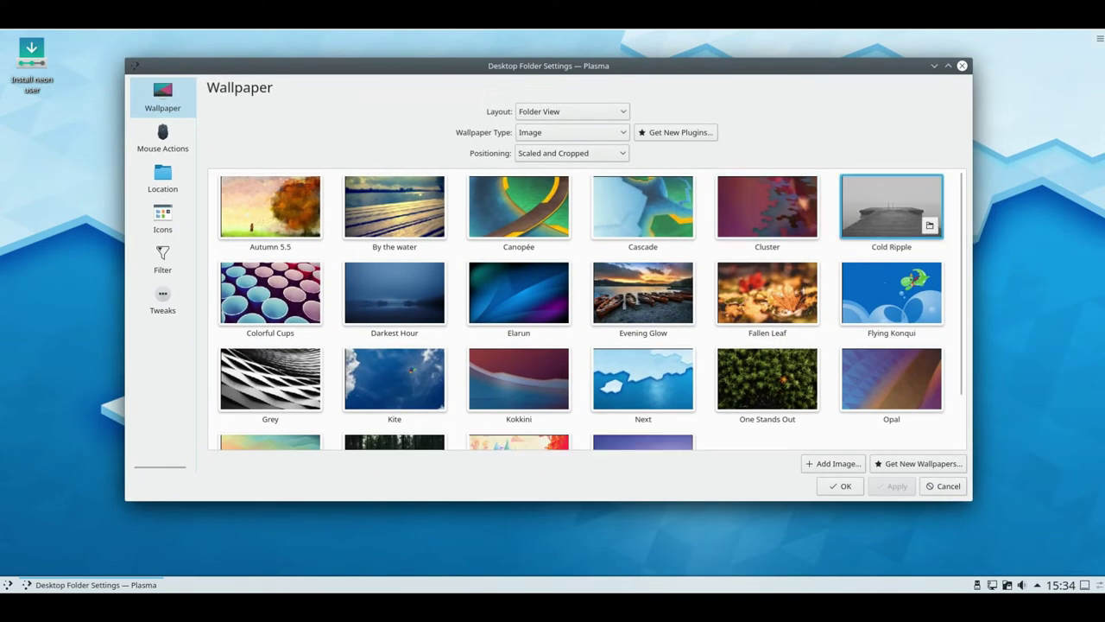
scroll(582, 310, "down", 1)
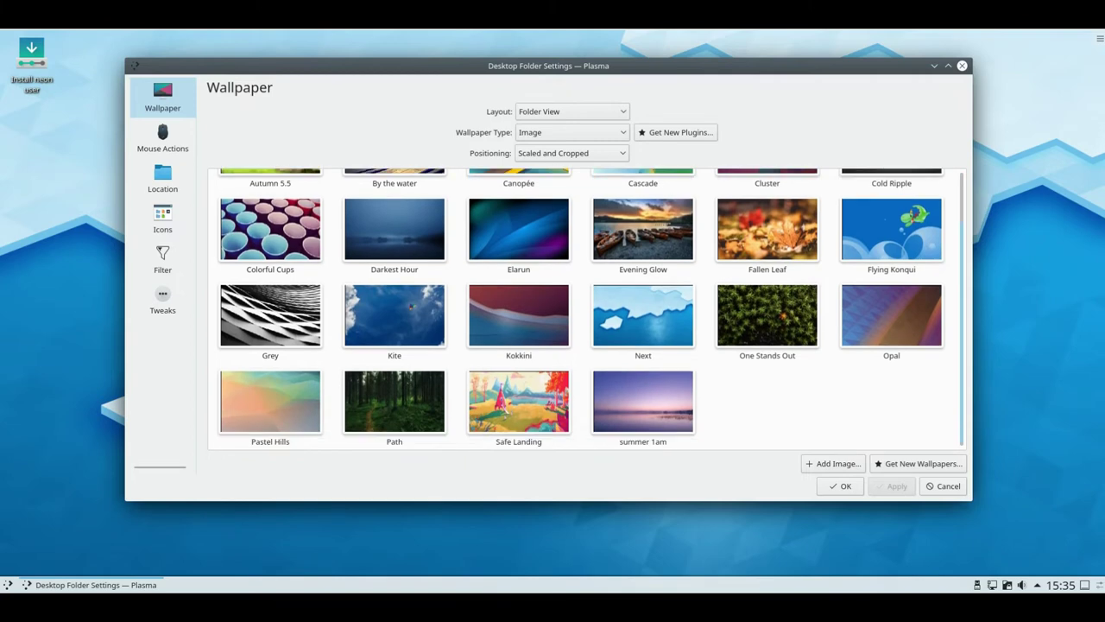
Set the desktop wallpaper to Safe Landing, apply it and close the desktop folder settings
scroll(582, 309, "up", 1)
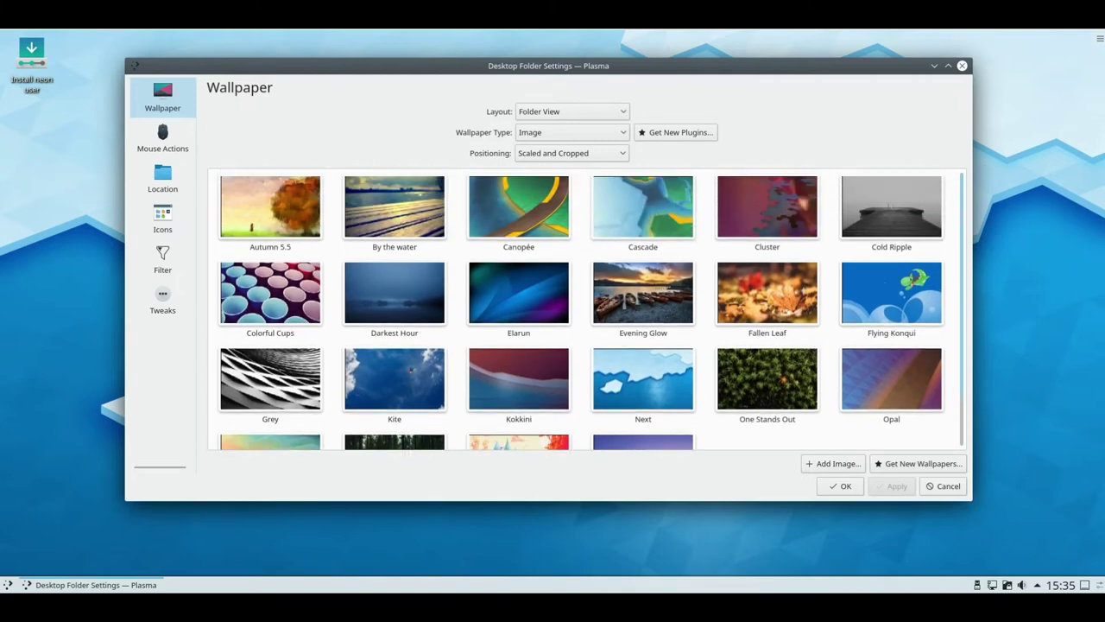
scroll(582, 309, "down", 1)
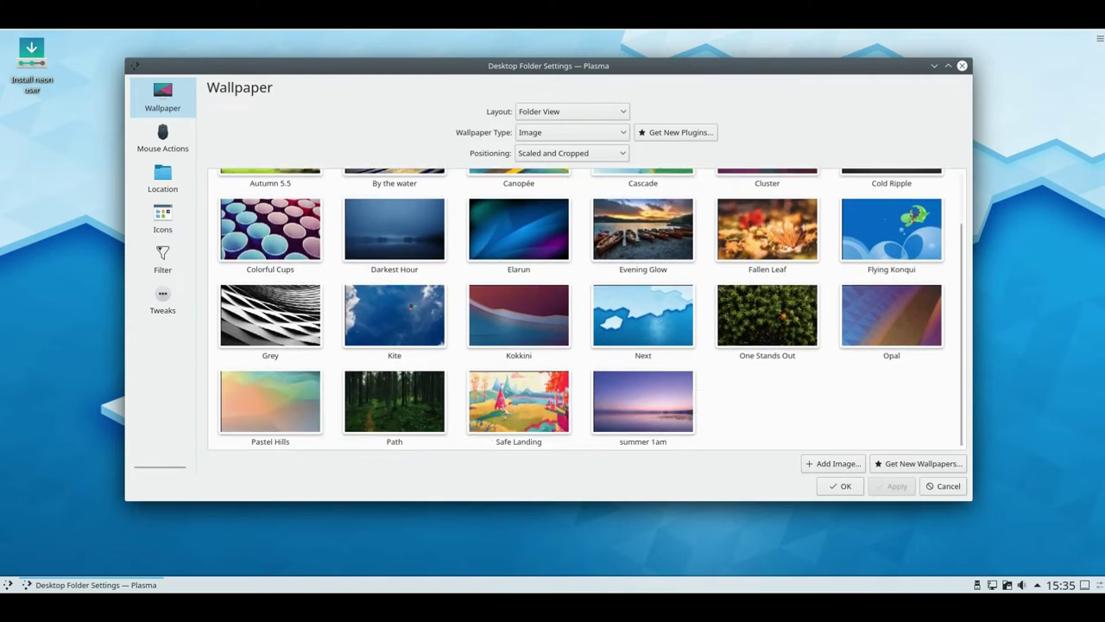
left_click(518, 402)
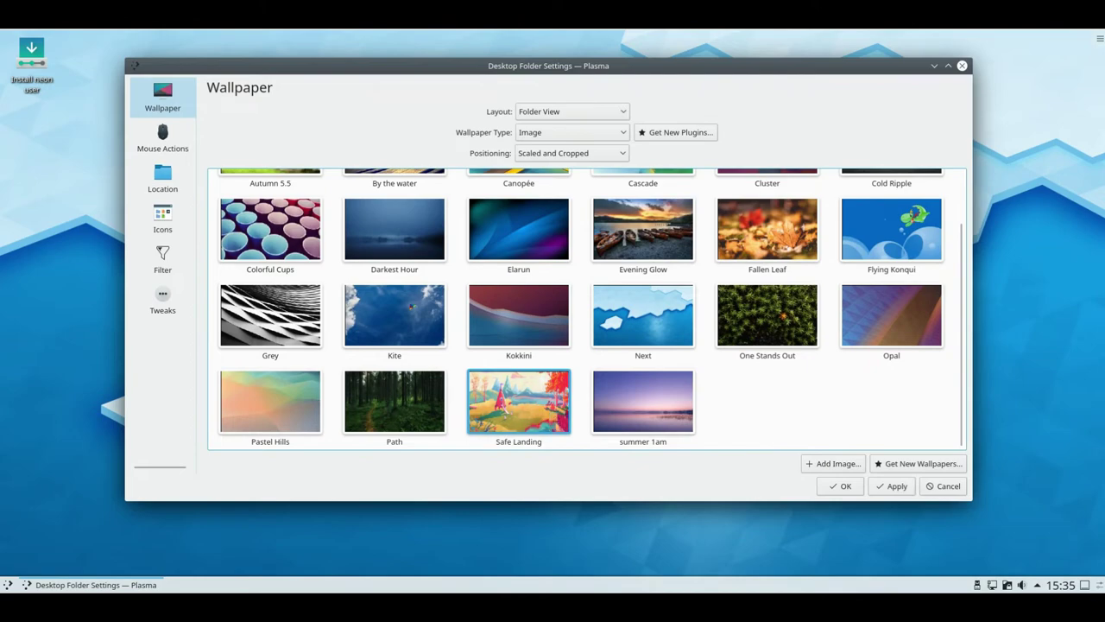
key("alt+a")
key("Return")
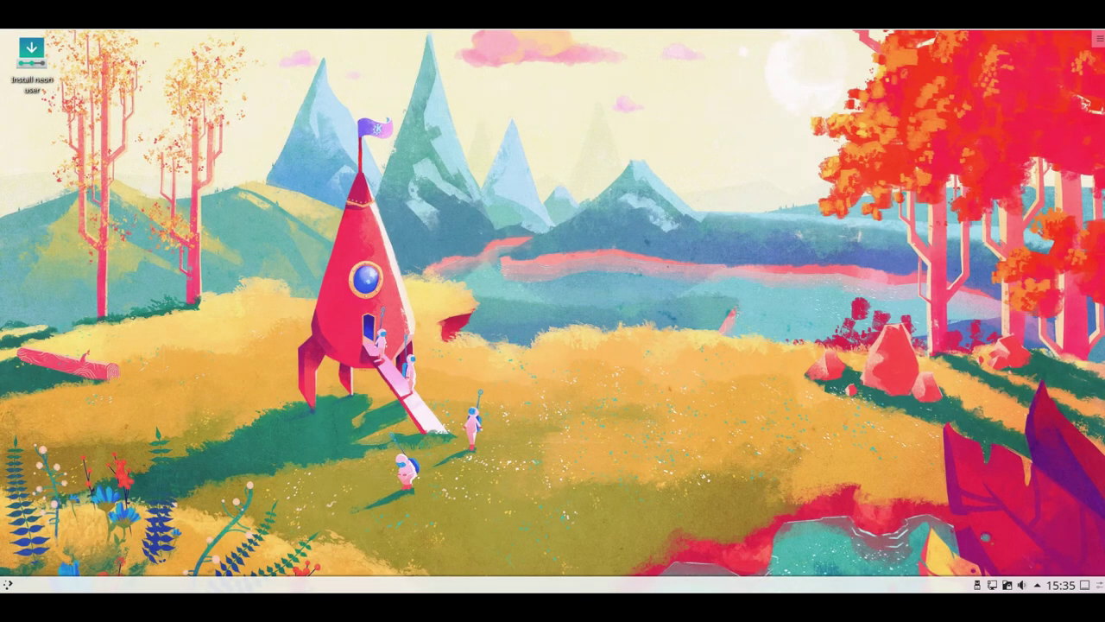
Open System Settings from the Settings category of the launcher's applications
key("super")
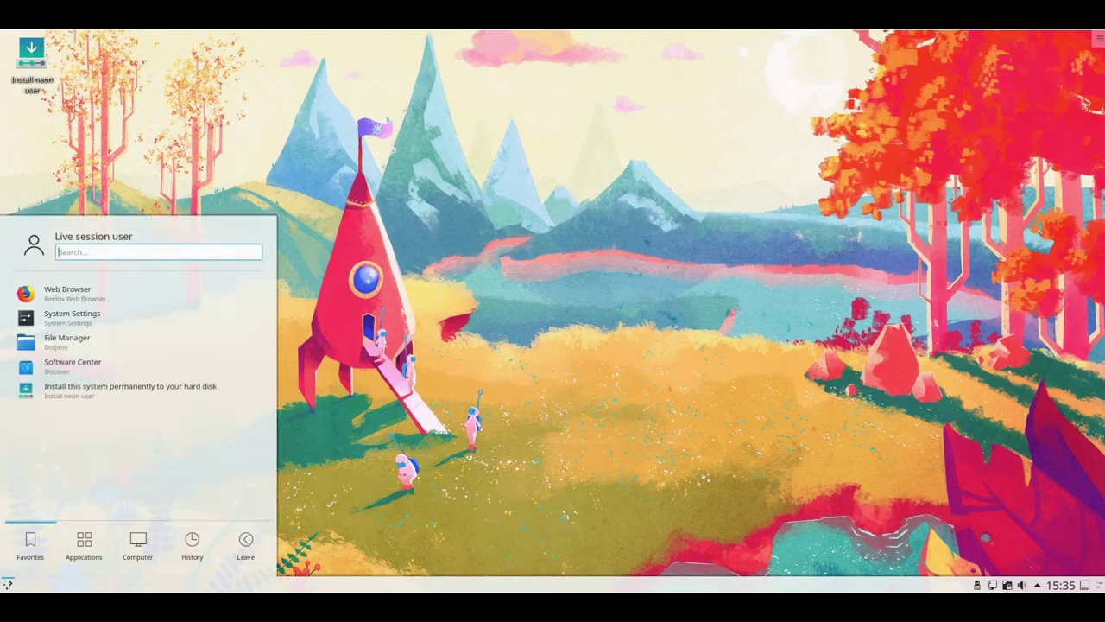
key("Right")
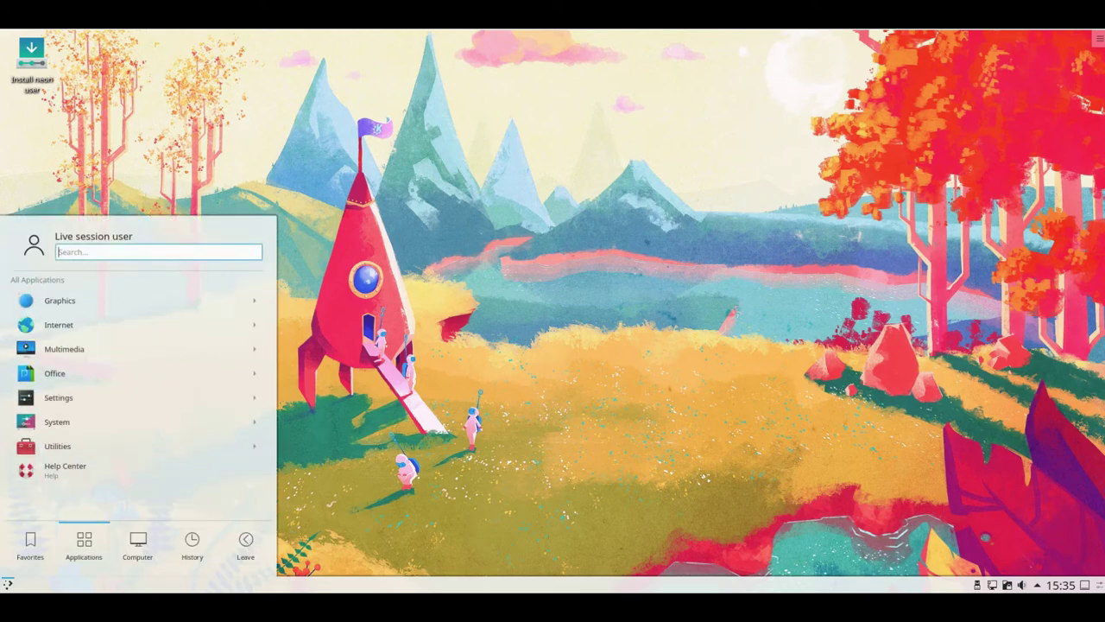
key("Up")
key("Up")
key("Up")
key("Right")
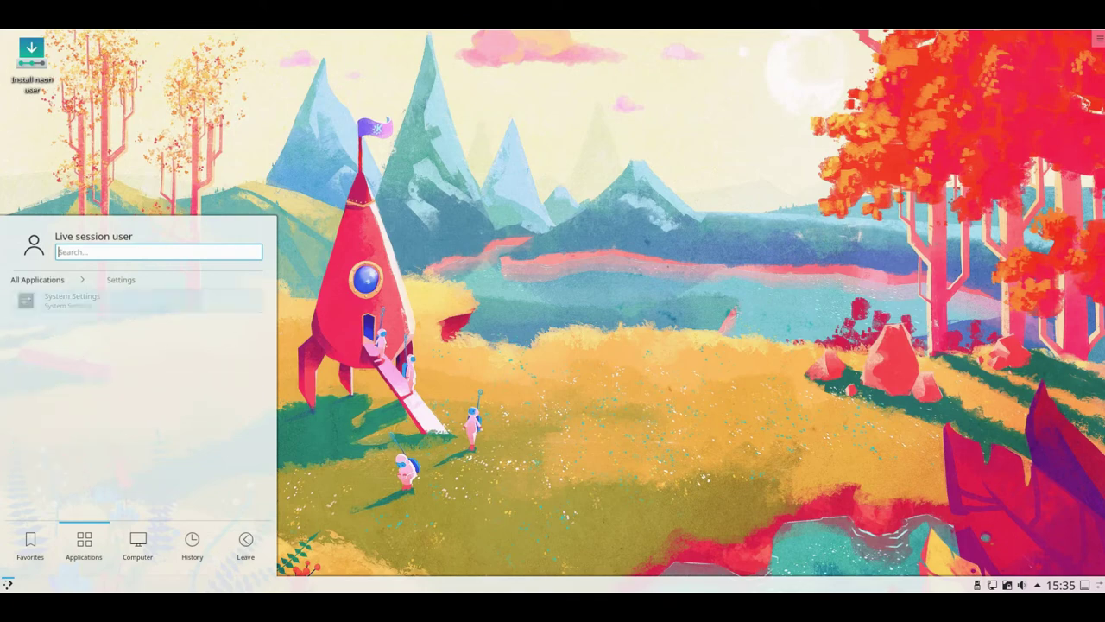
key("Down")
key("Return")
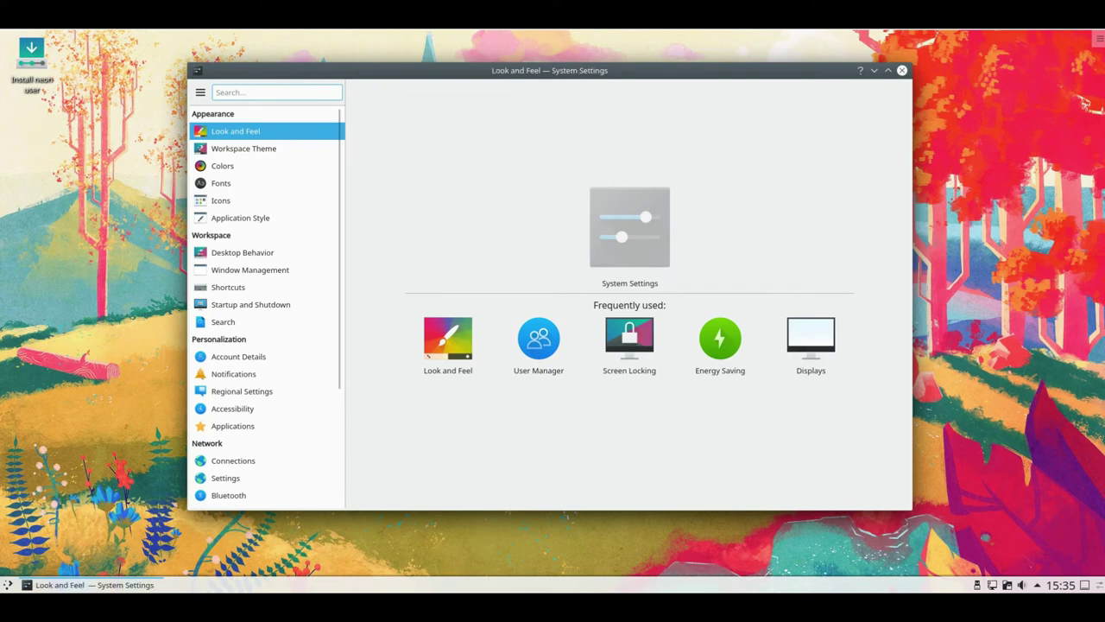
Review the Workspace Theme, Look and Feel and Icons settings, and look over the remaining settings categories
left_click(243, 148)
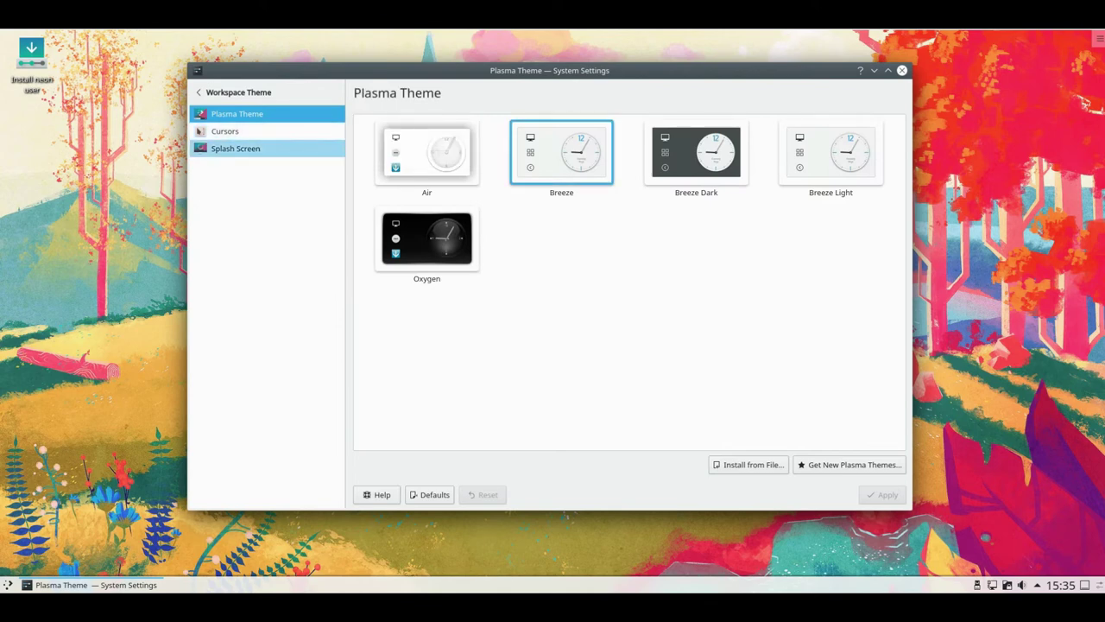
left_click(216, 92)
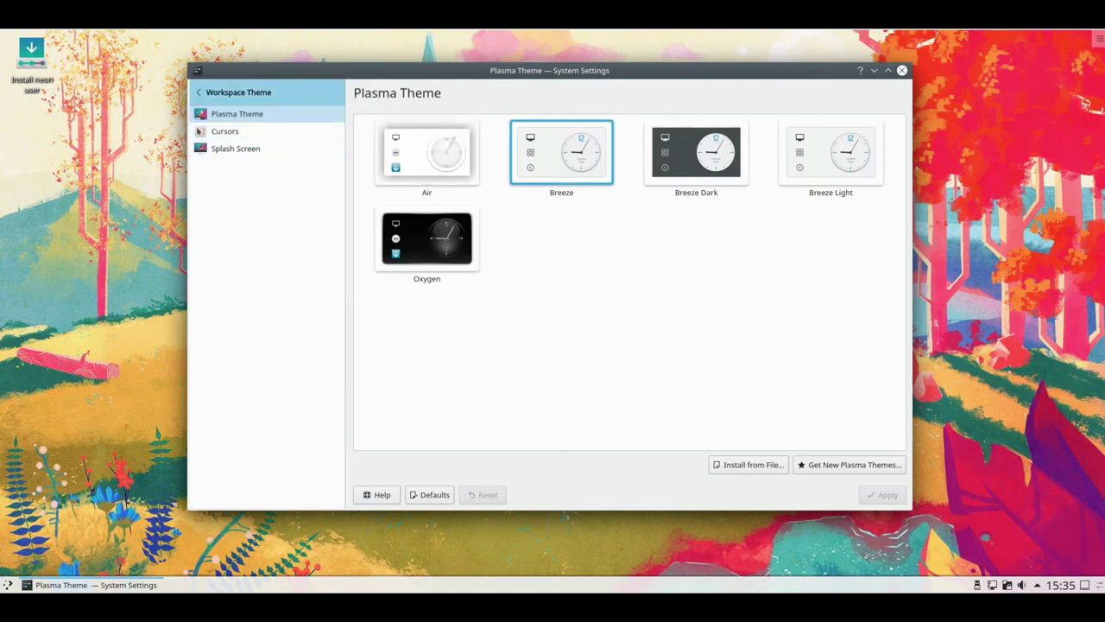
left_click(235, 131)
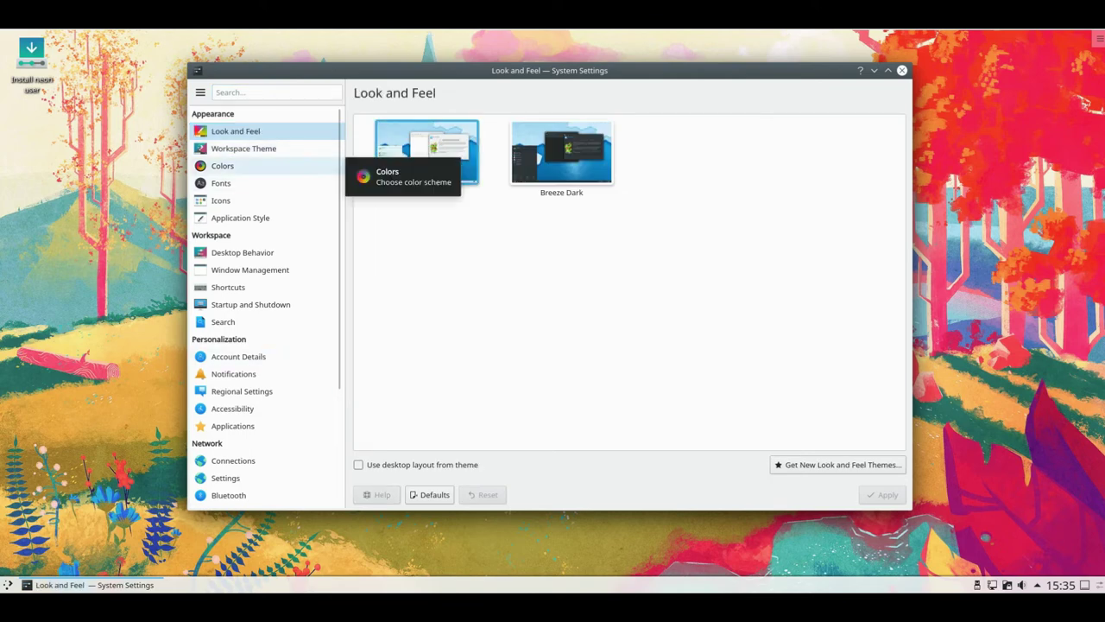
left_click(221, 200)
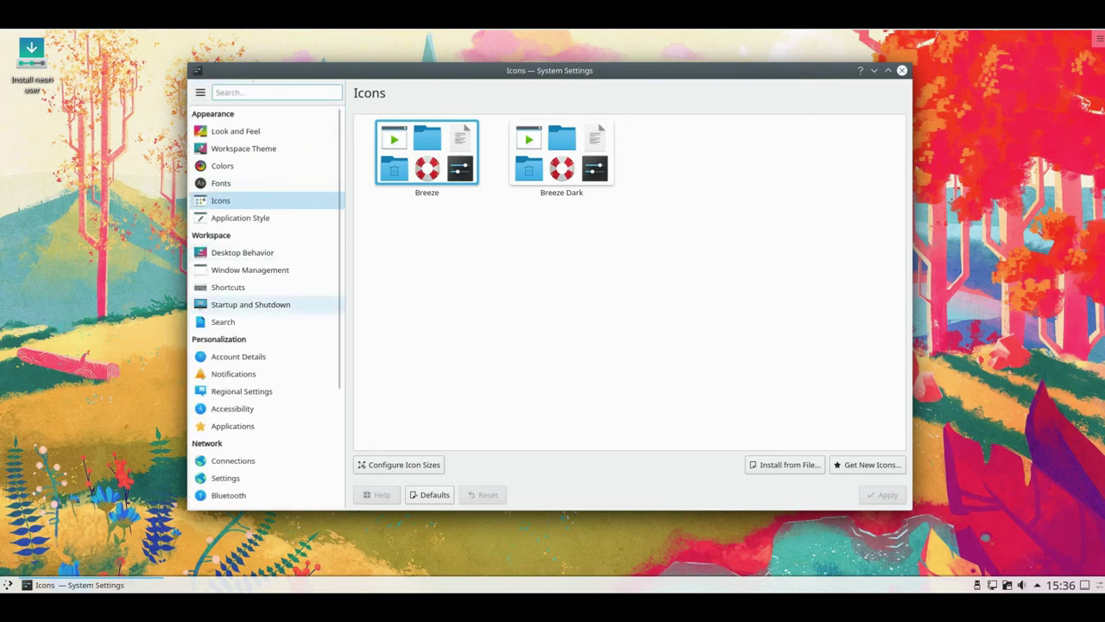
scroll(267, 307, "down", 4)
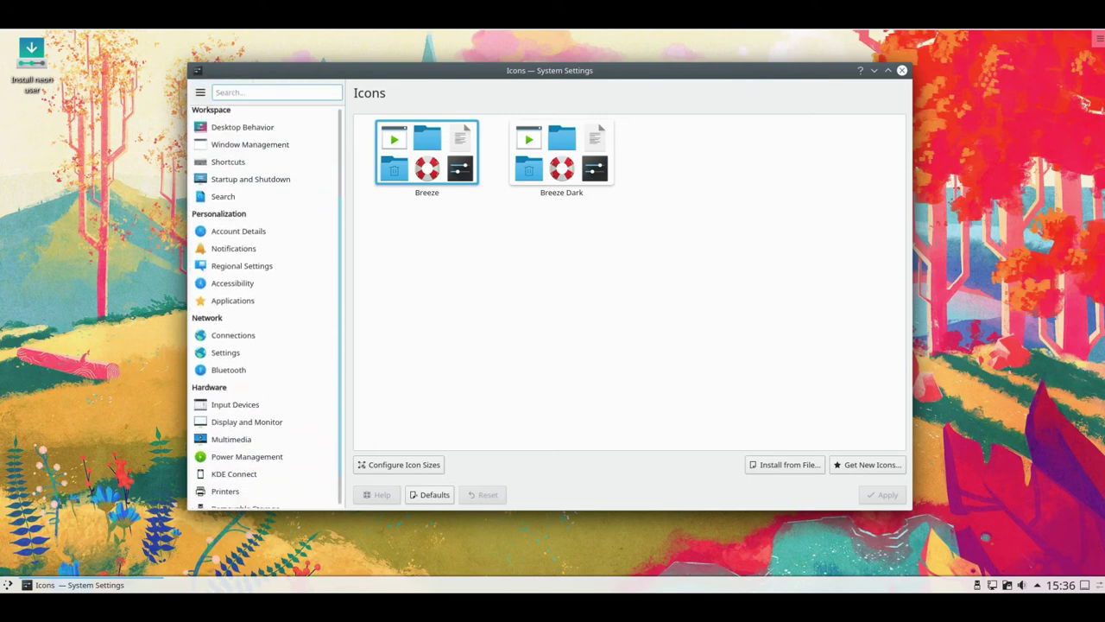
scroll(266, 307, "up", 4)
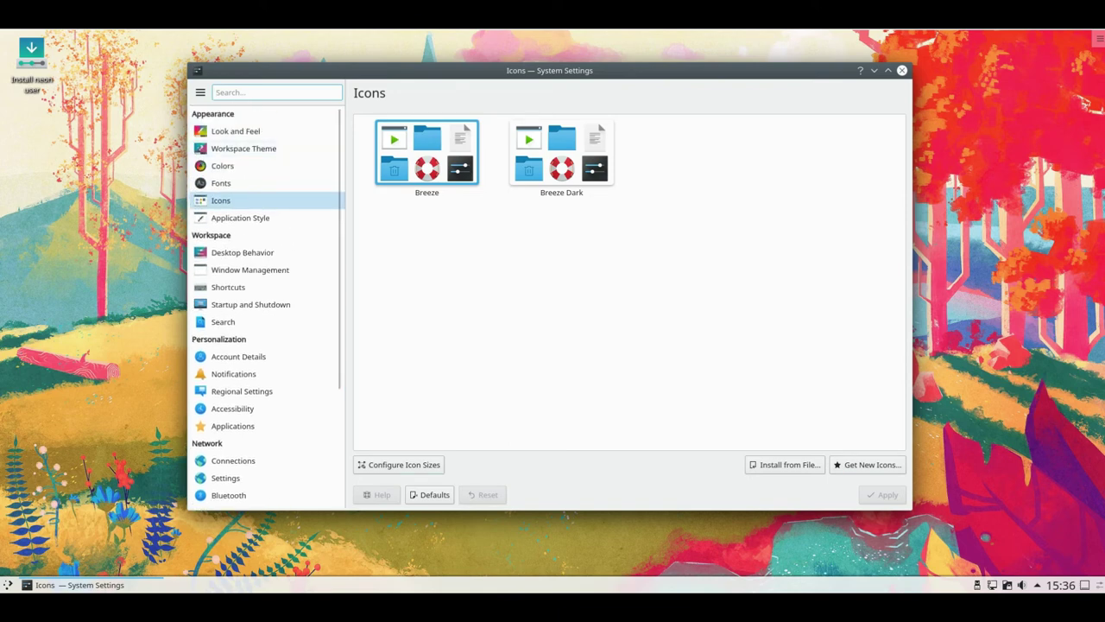
Read the About KDE sections on bug reports, joining and supporting KDE, and close the dialog and System Settings
left_click(199, 92)
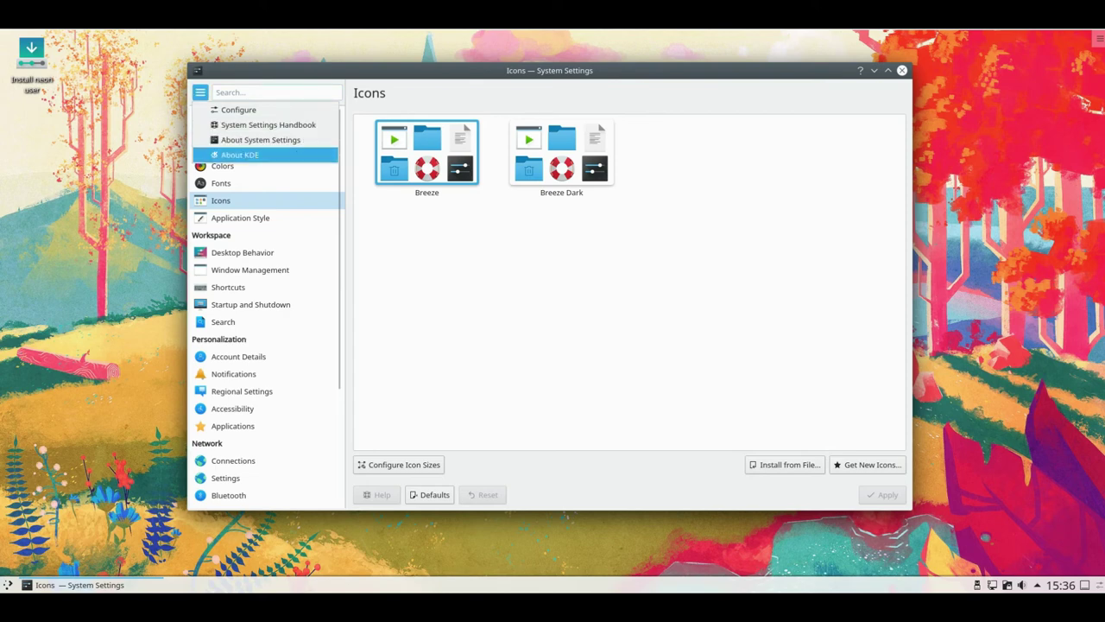
left_click(239, 155)
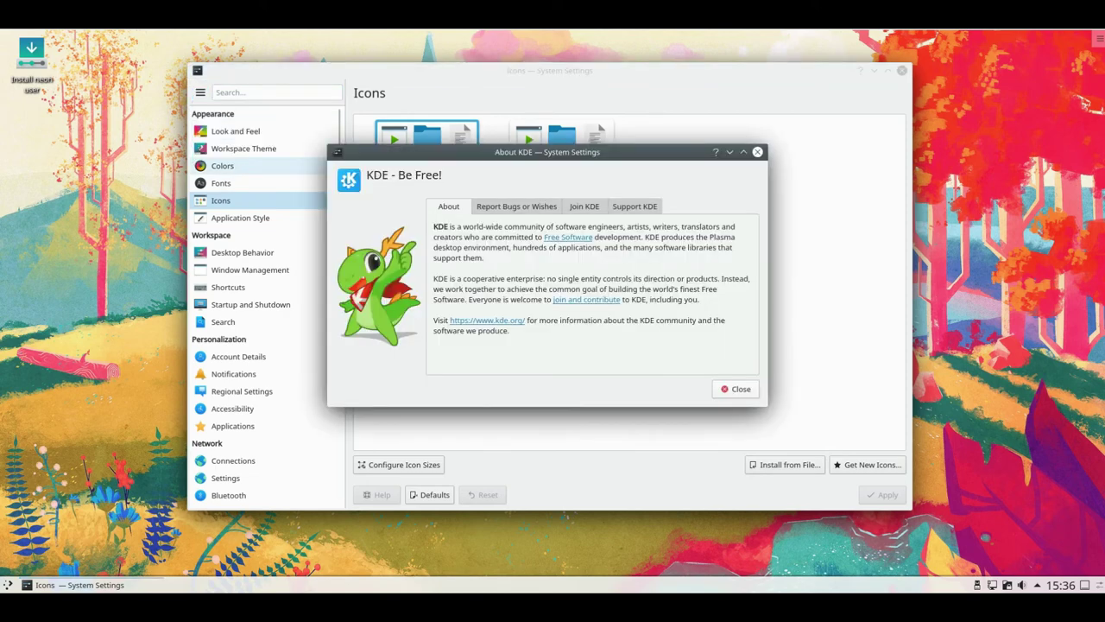
left_click(516, 205)
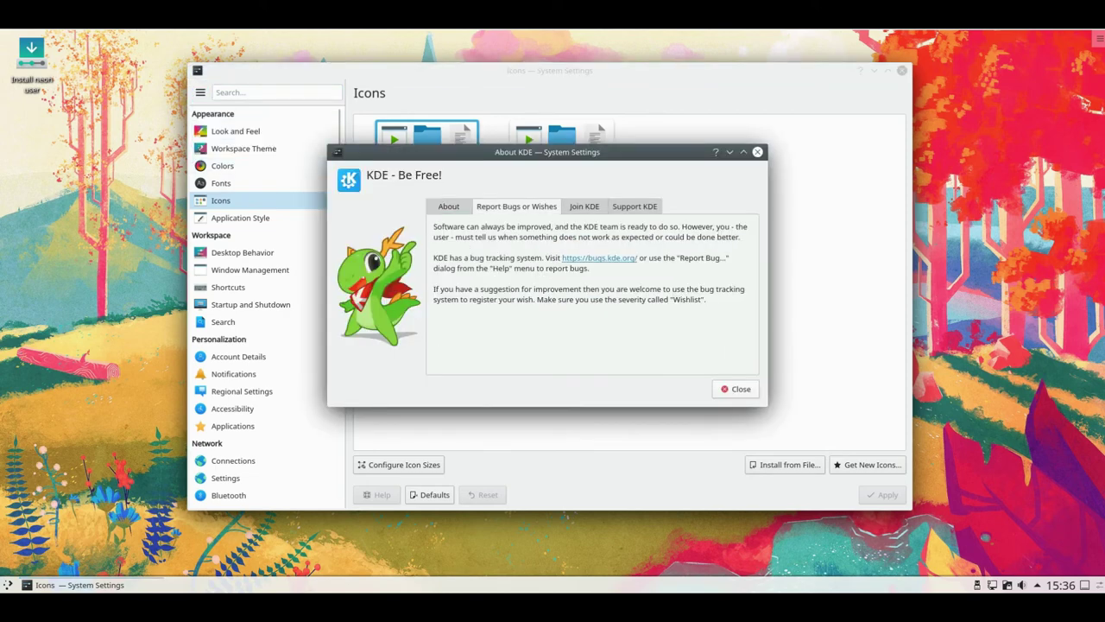
left_click(584, 206)
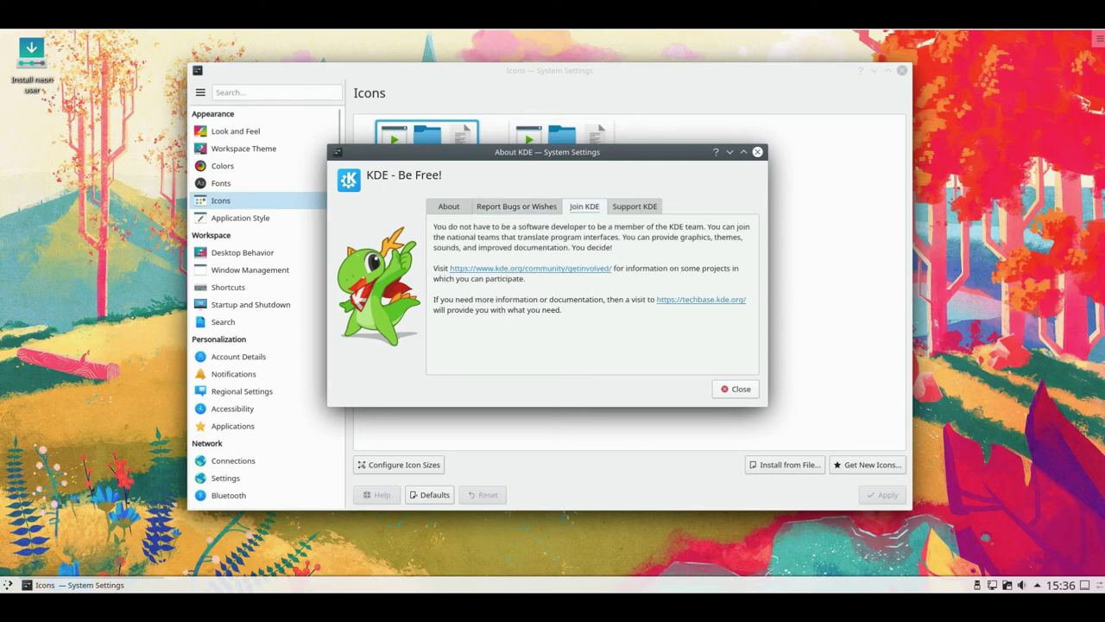
left_click(634, 205)
left_click(448, 206)
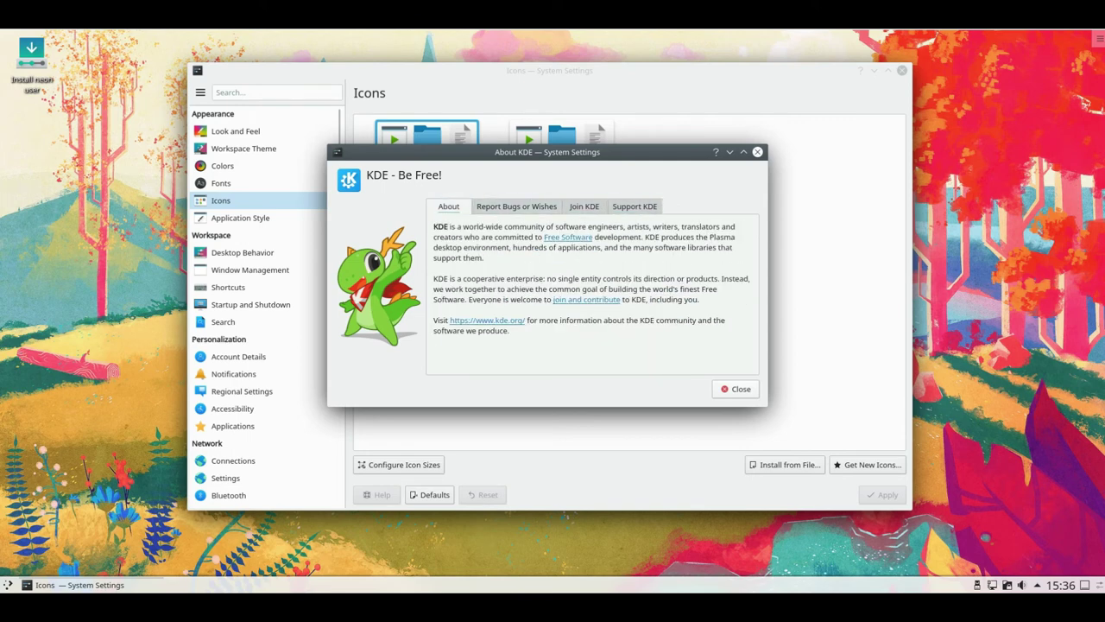
key("Escape")
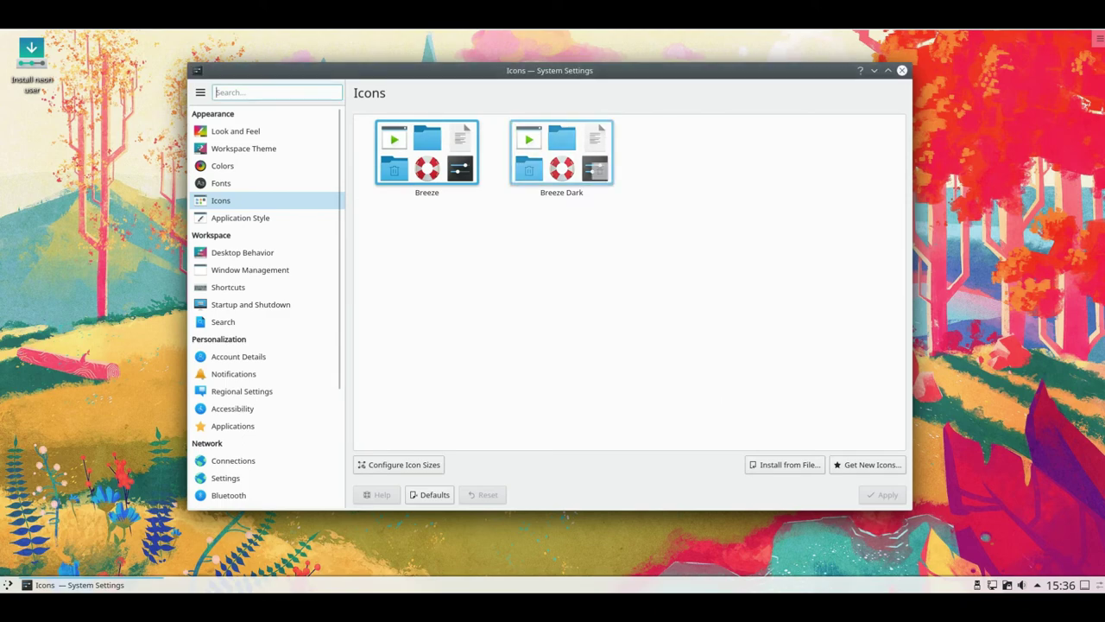
key("ctrl+q")
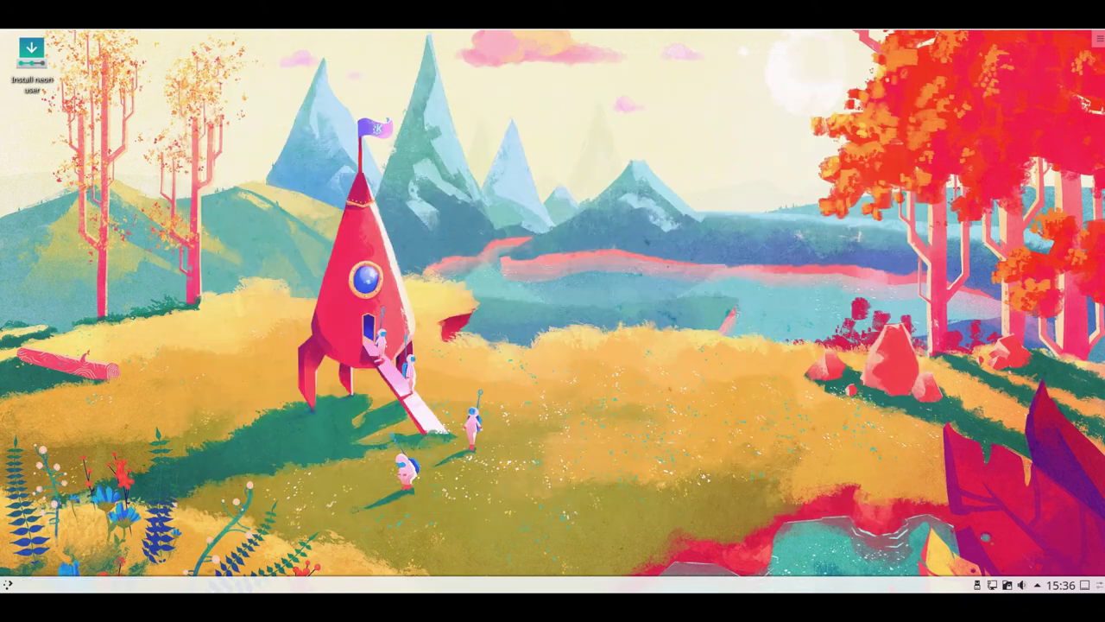
Search the application launcher for "kon" and launch Konsole
key("super")
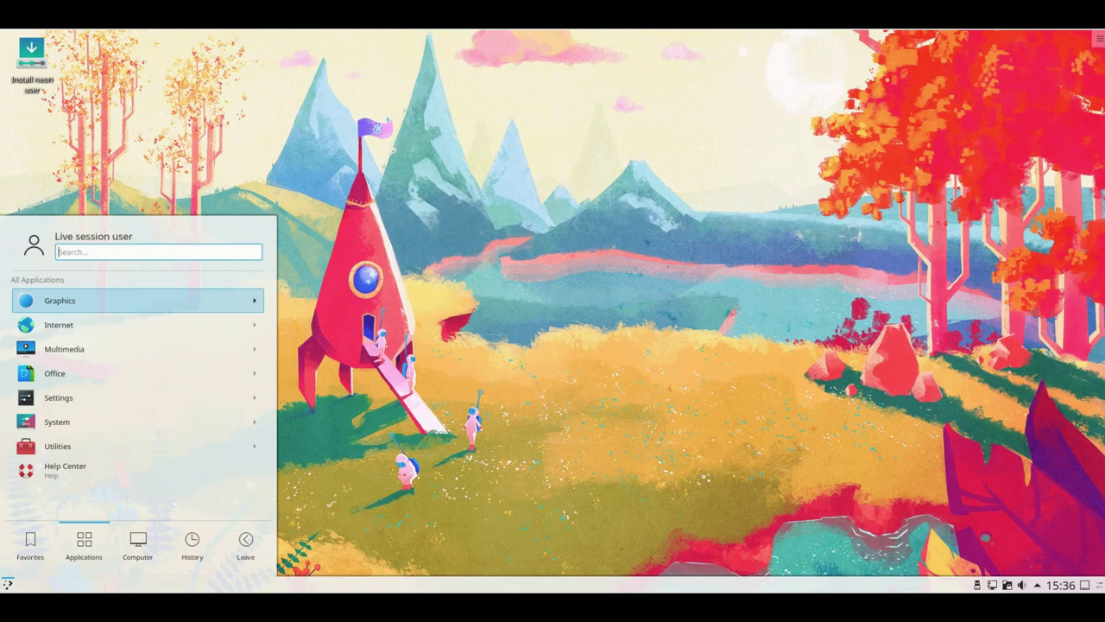
type("kon")
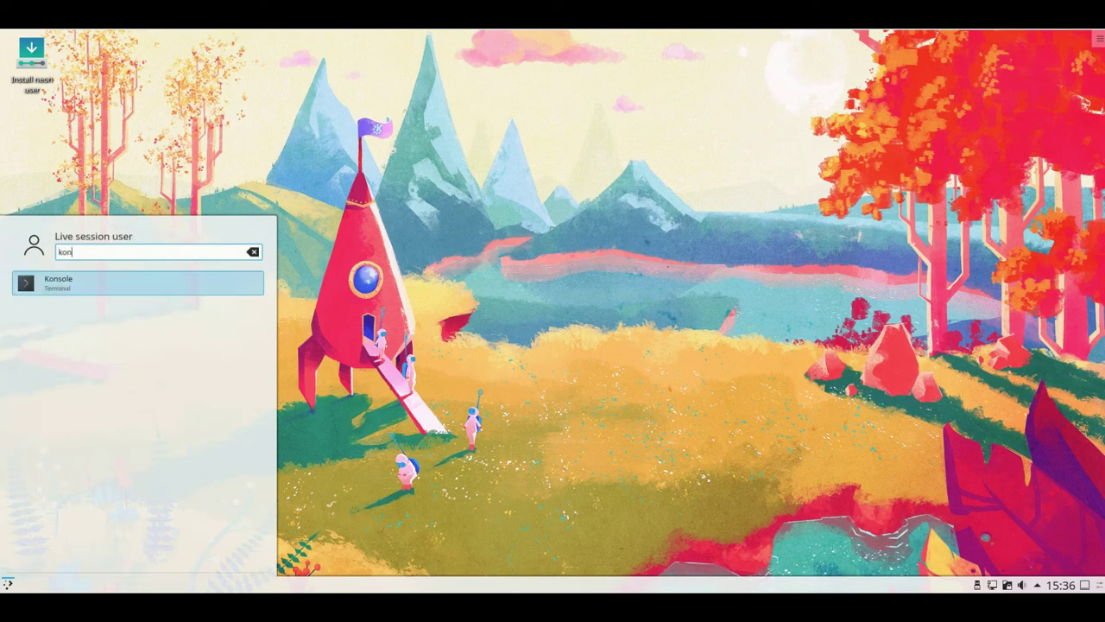
key("Return")
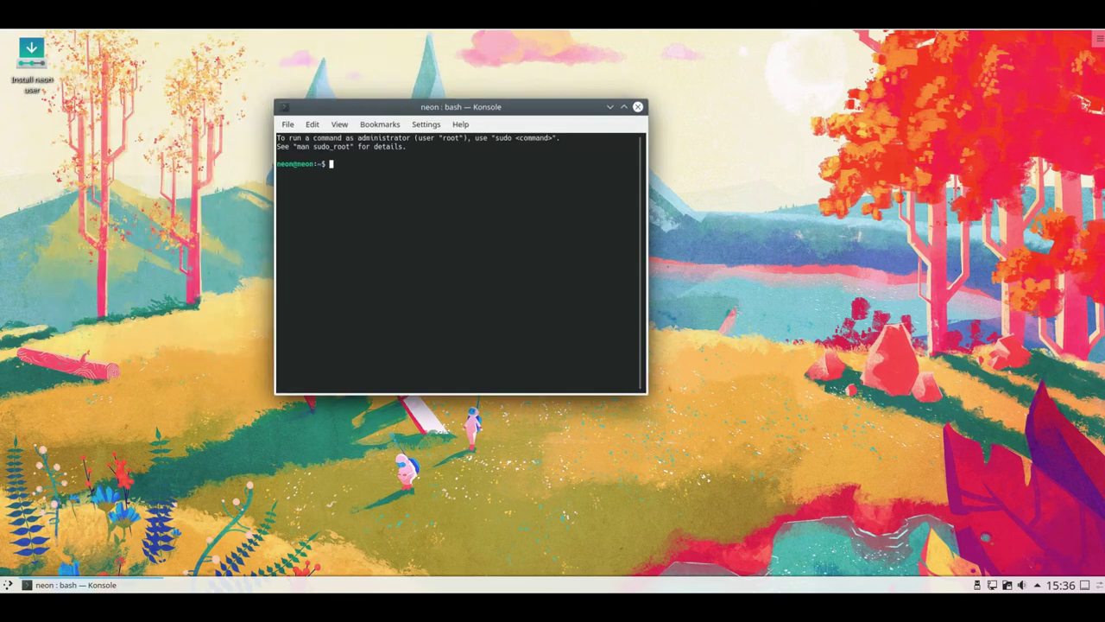
Read Konsole's About information, including its libraries, authors and the full acknowledgements list, and close the About window
left_click(460, 123)
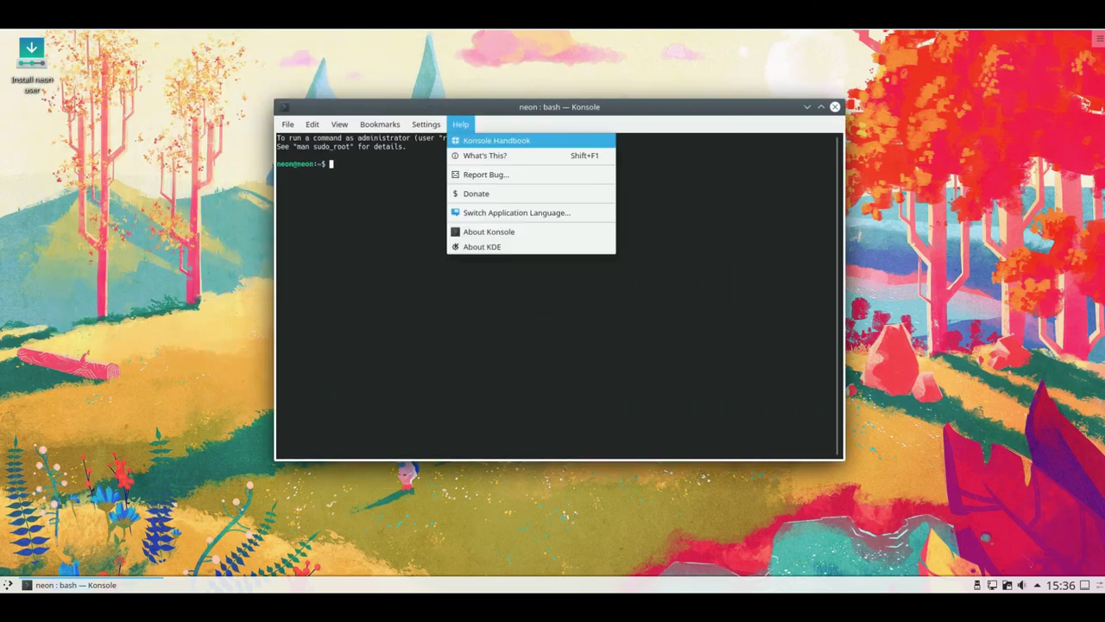
left_click(489, 232)
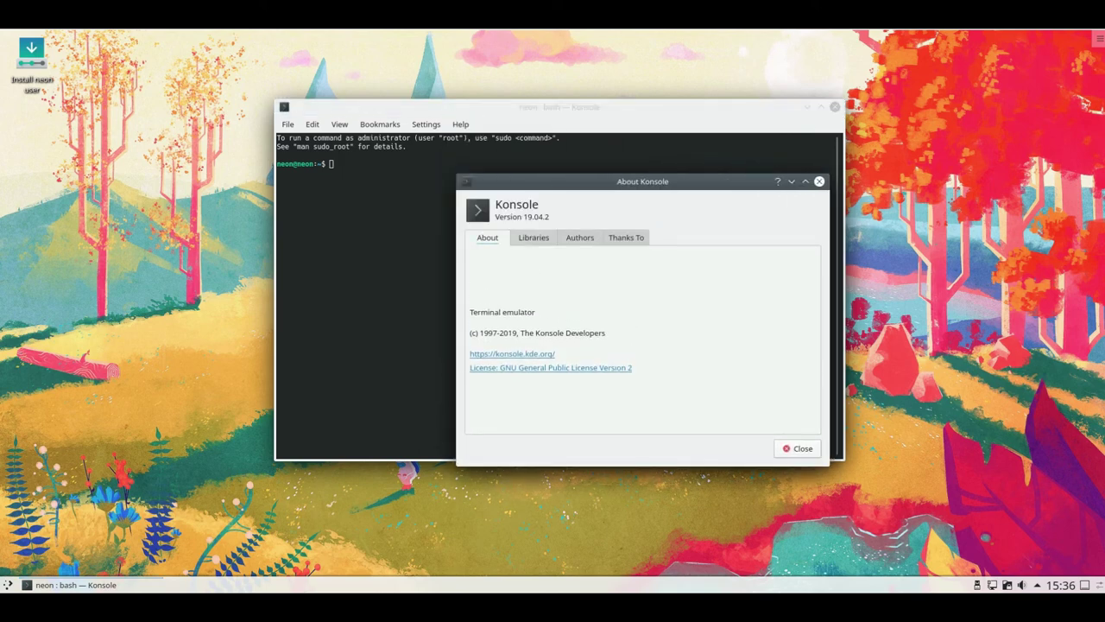
left_click(533, 238)
left_click(579, 237)
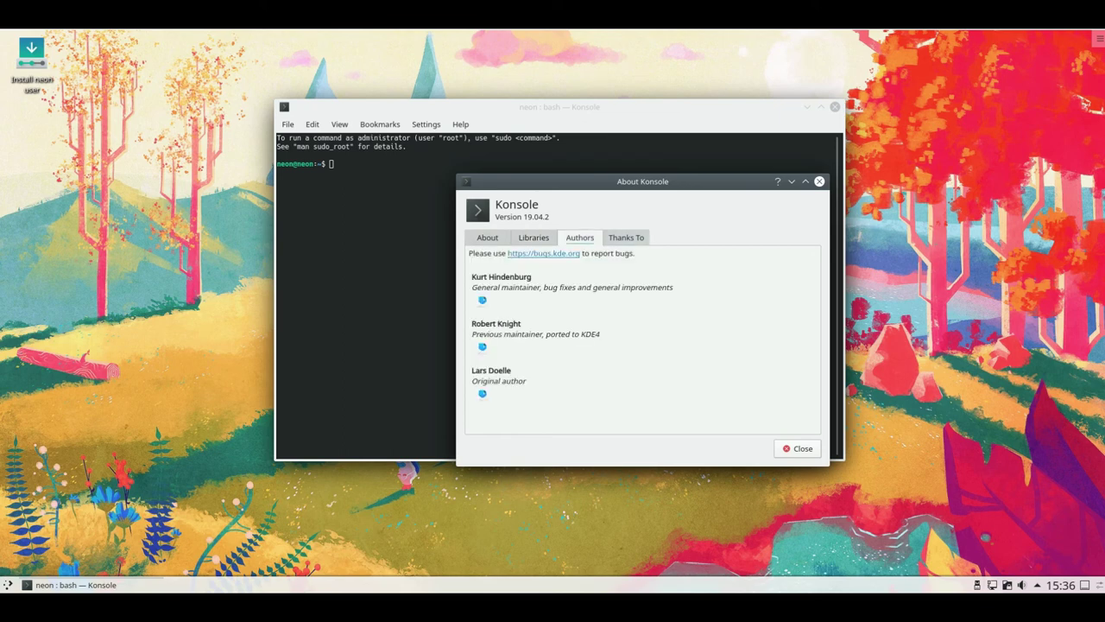
left_click(626, 237)
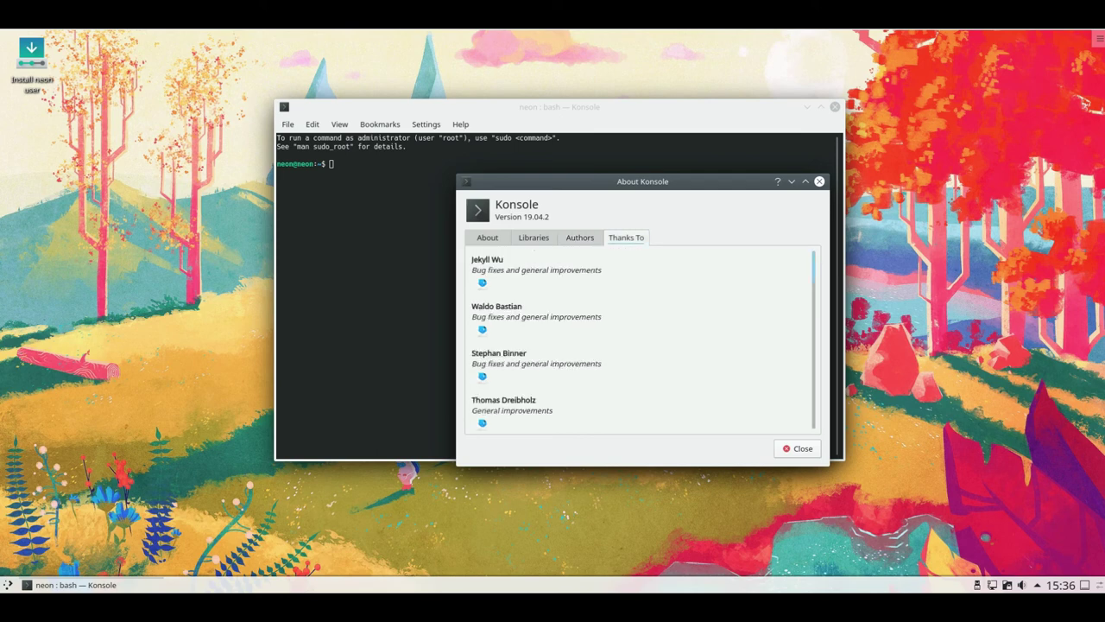
scroll(639, 341, "down", 5)
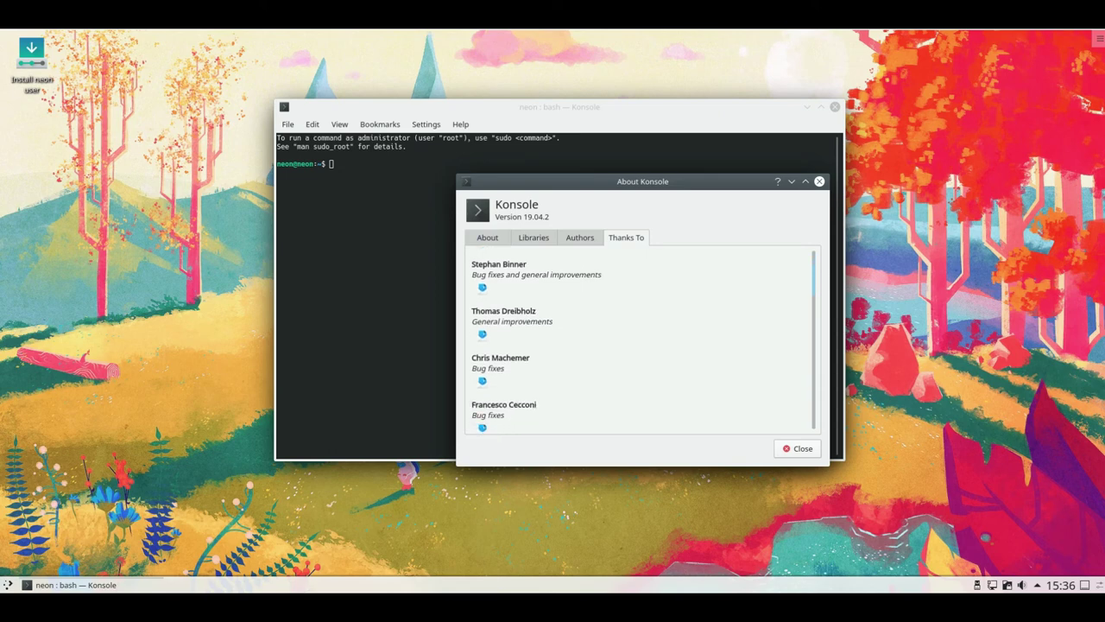
scroll(638, 341, "down", 3)
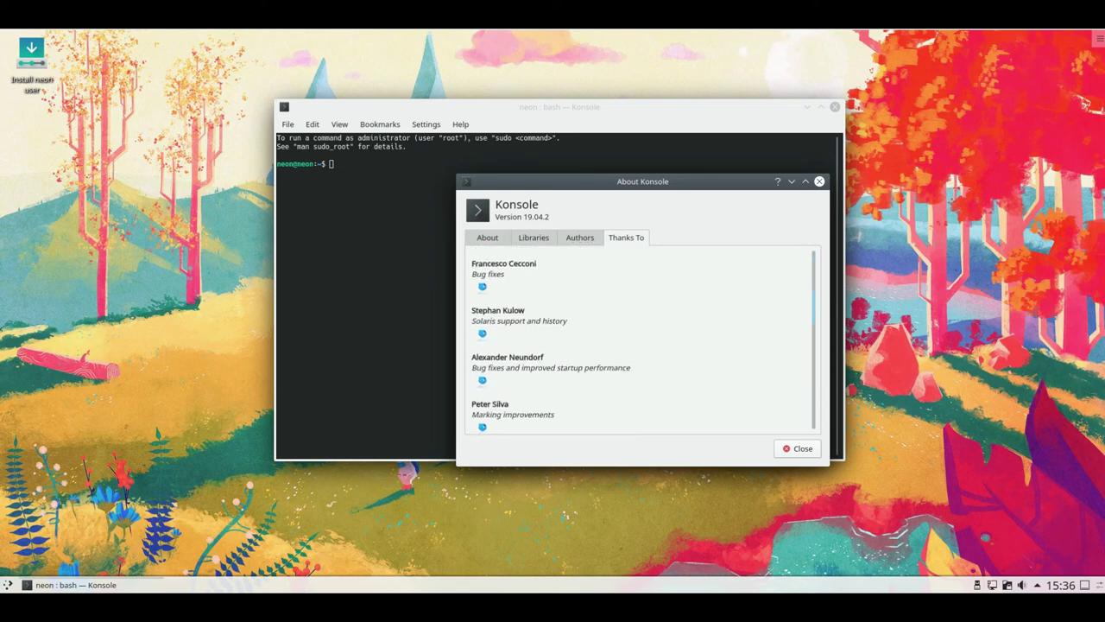
scroll(639, 341, "down", 3)
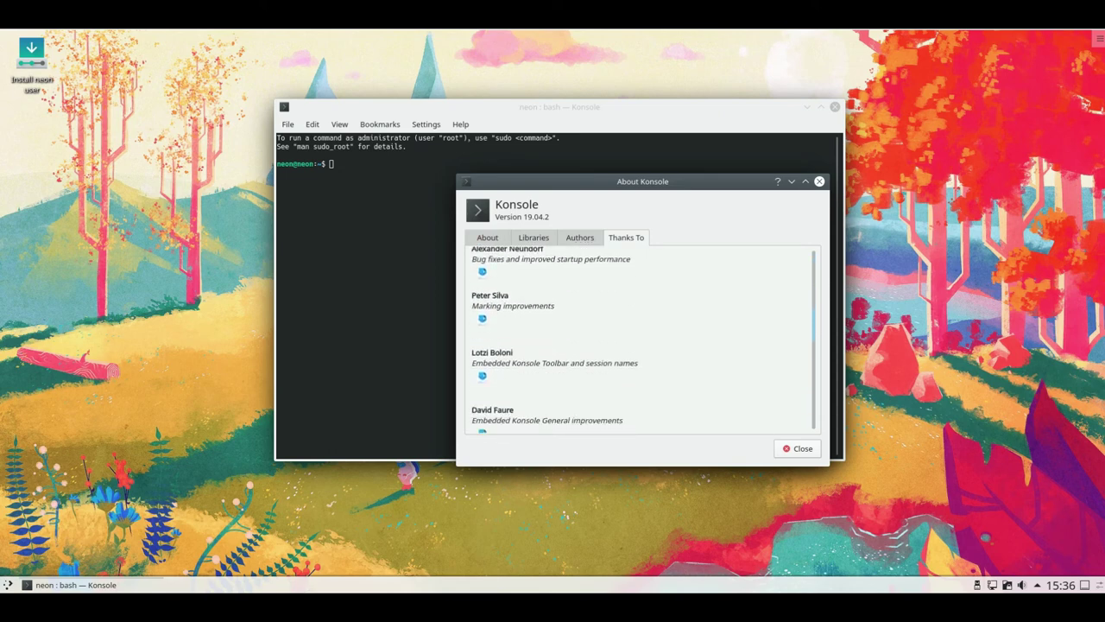
scroll(639, 341, "down", 2)
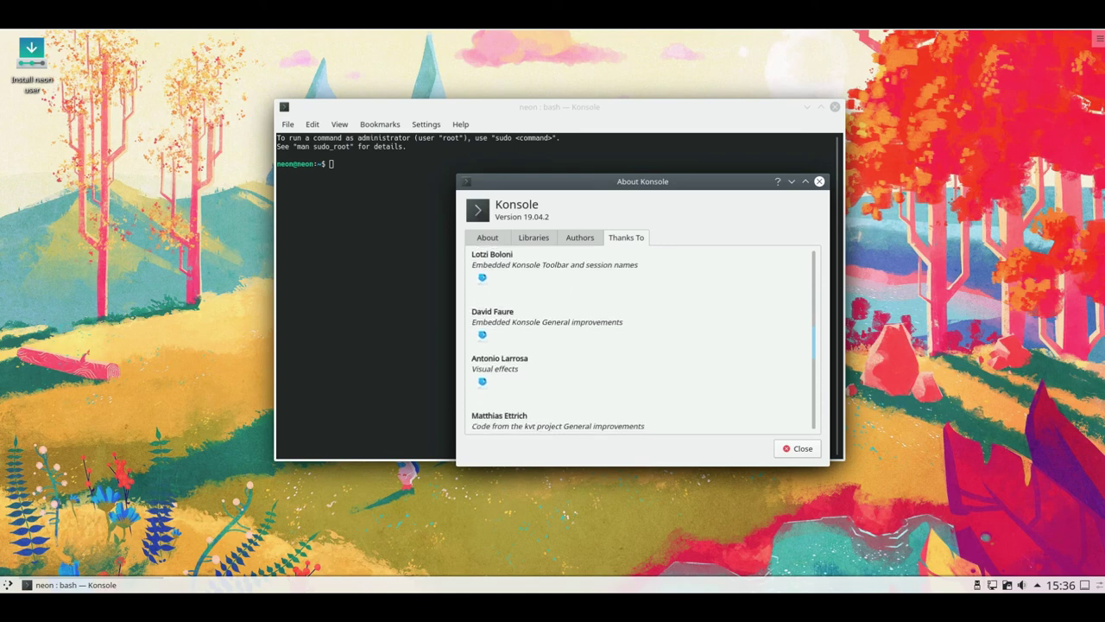
scroll(639, 341, "down", 3)
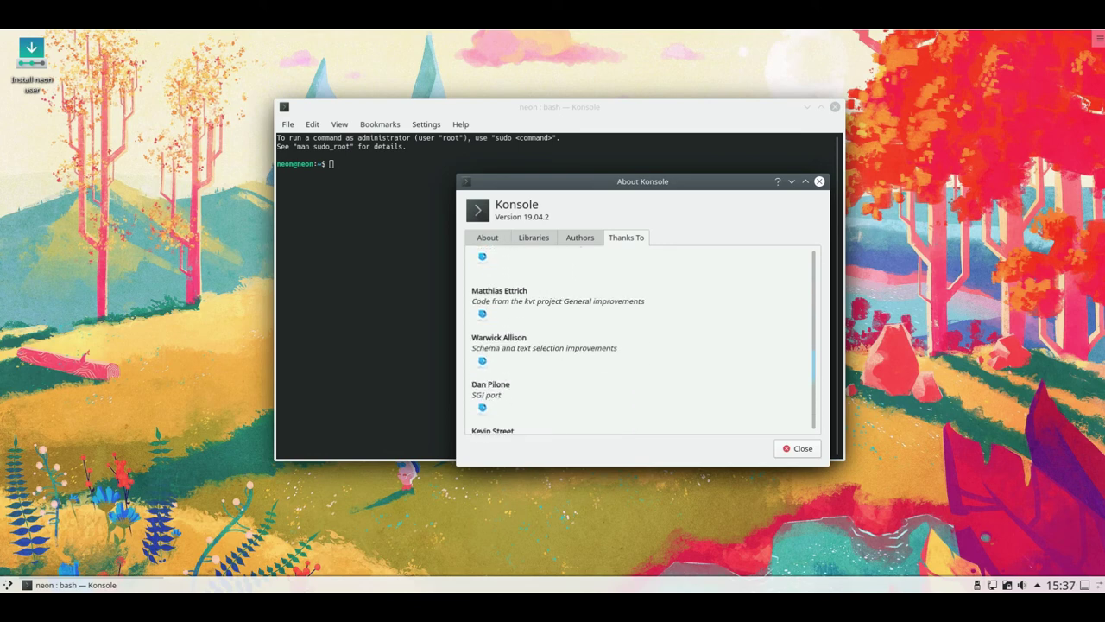
scroll(638, 341, "down", 3)
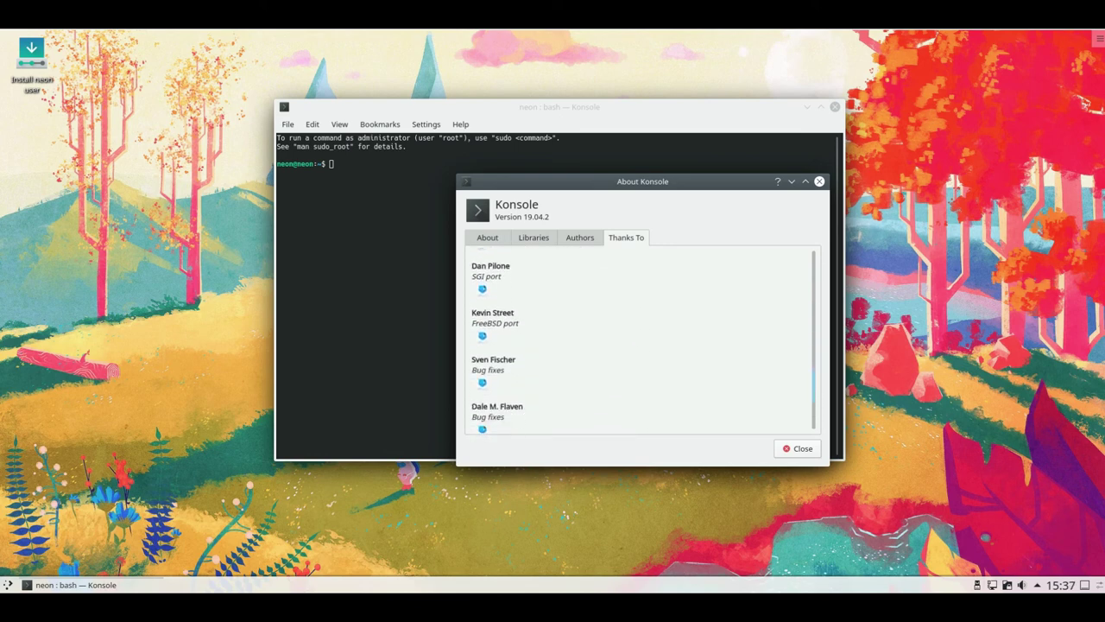
scroll(639, 341, "down", 3)
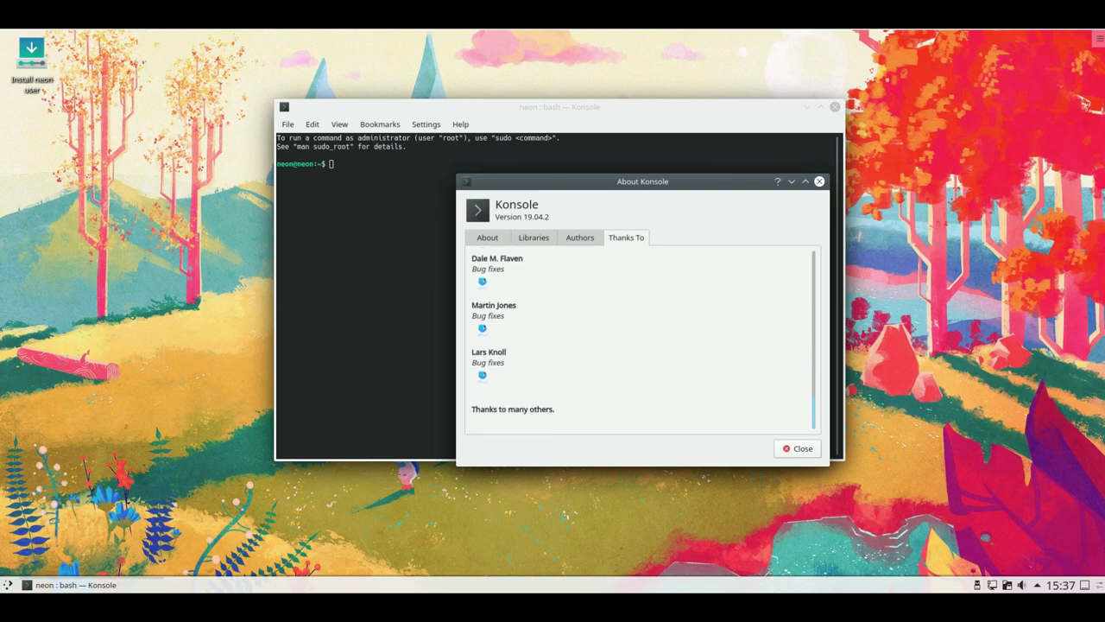
key("Escape")
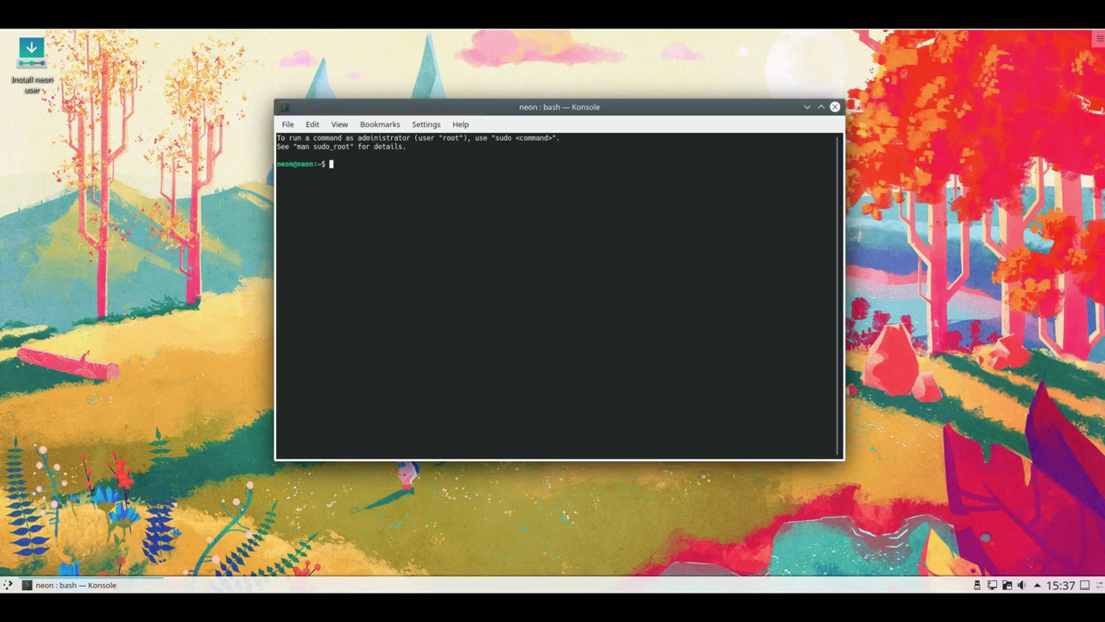
Run uname -a and uname -r in the terminal, highlight the kernel release in the output, and close Konsole
type("uname -a")
key("Return")
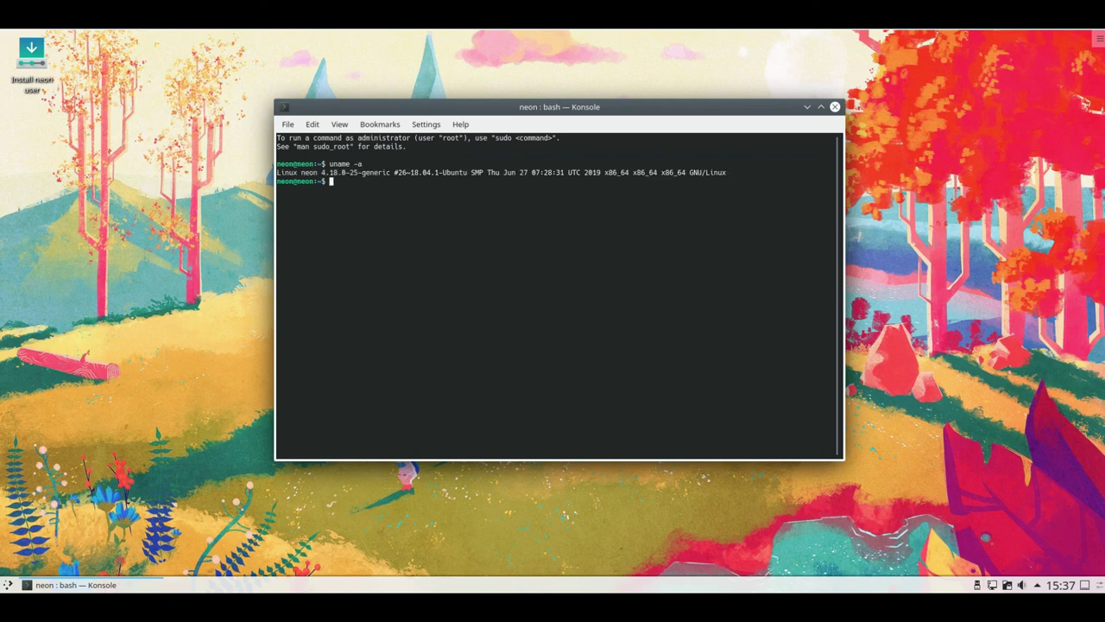
type("uname -r")
key("Return")
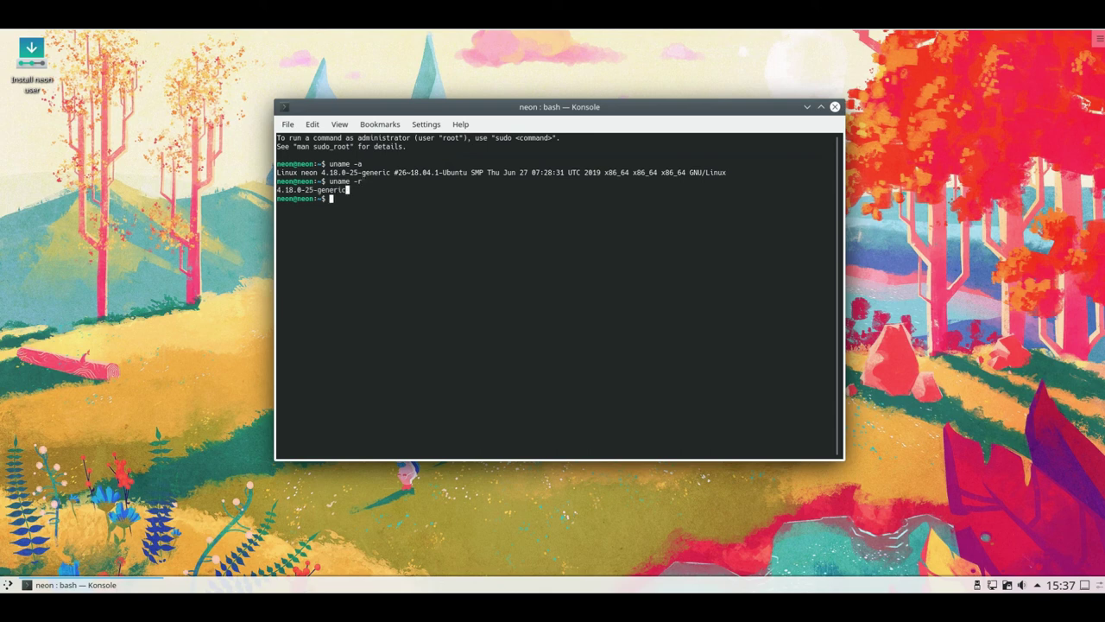
left_click_drag(347, 189, 276, 189)
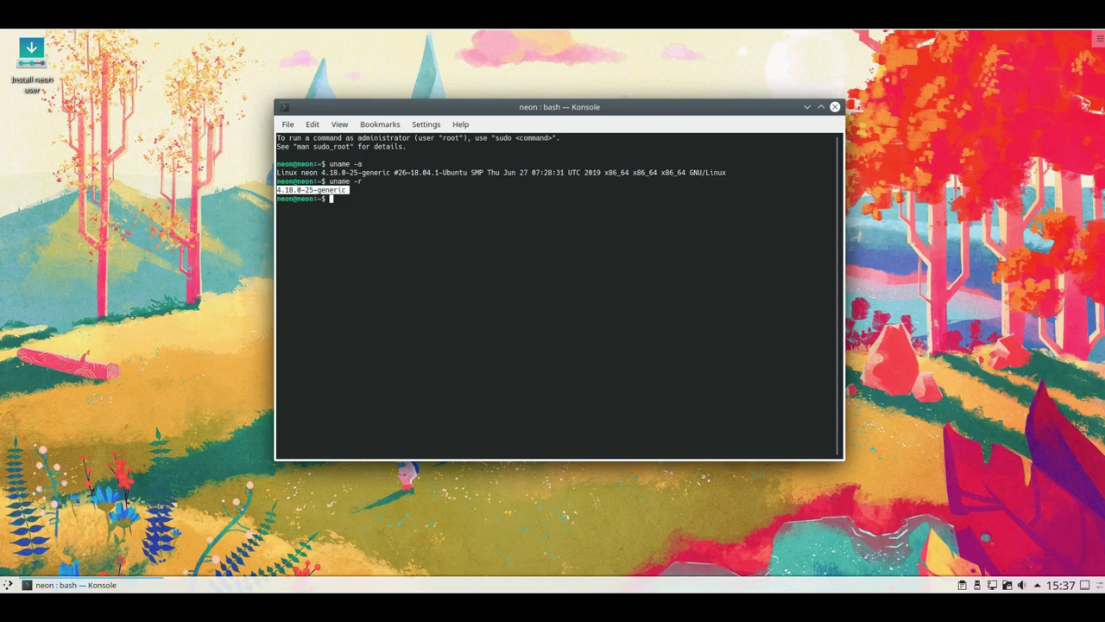
left_click(835, 106)
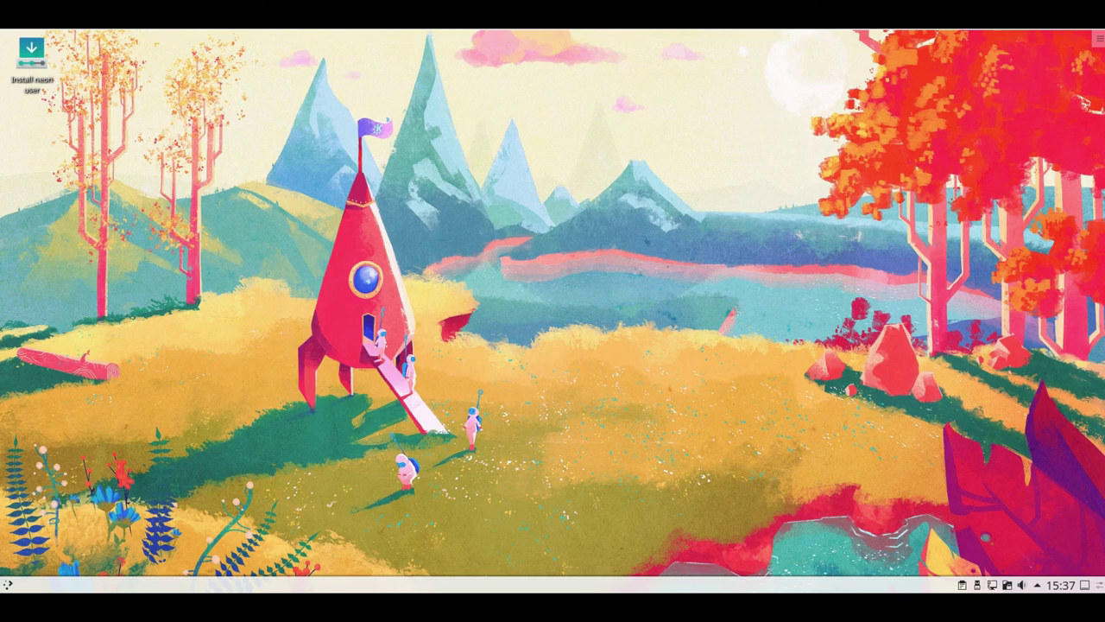